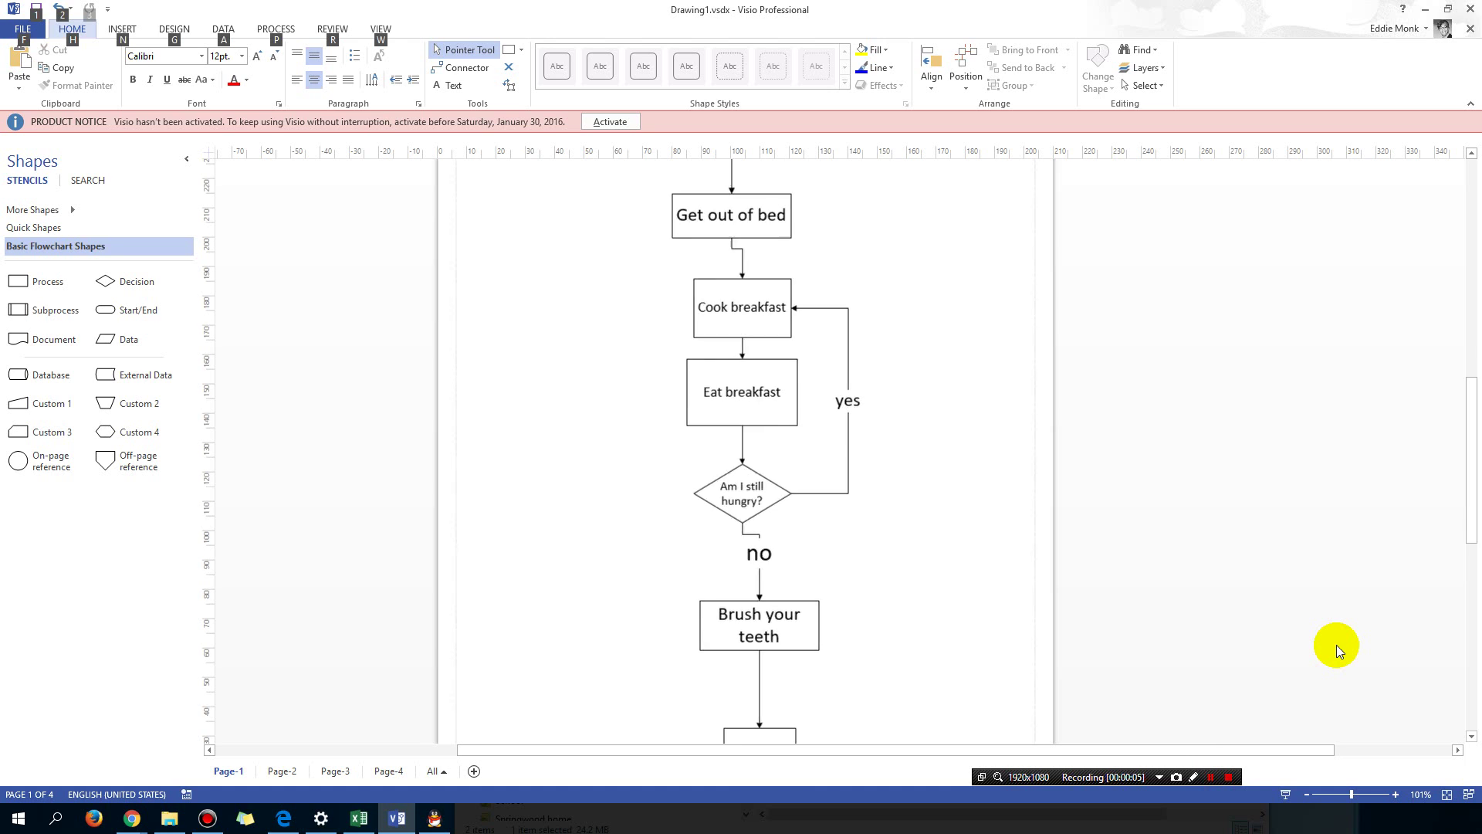
Scroll through Page-1 of the flowchart after clearing the shortcut hints from the screen
scroll(1336, 645, "up", 3)
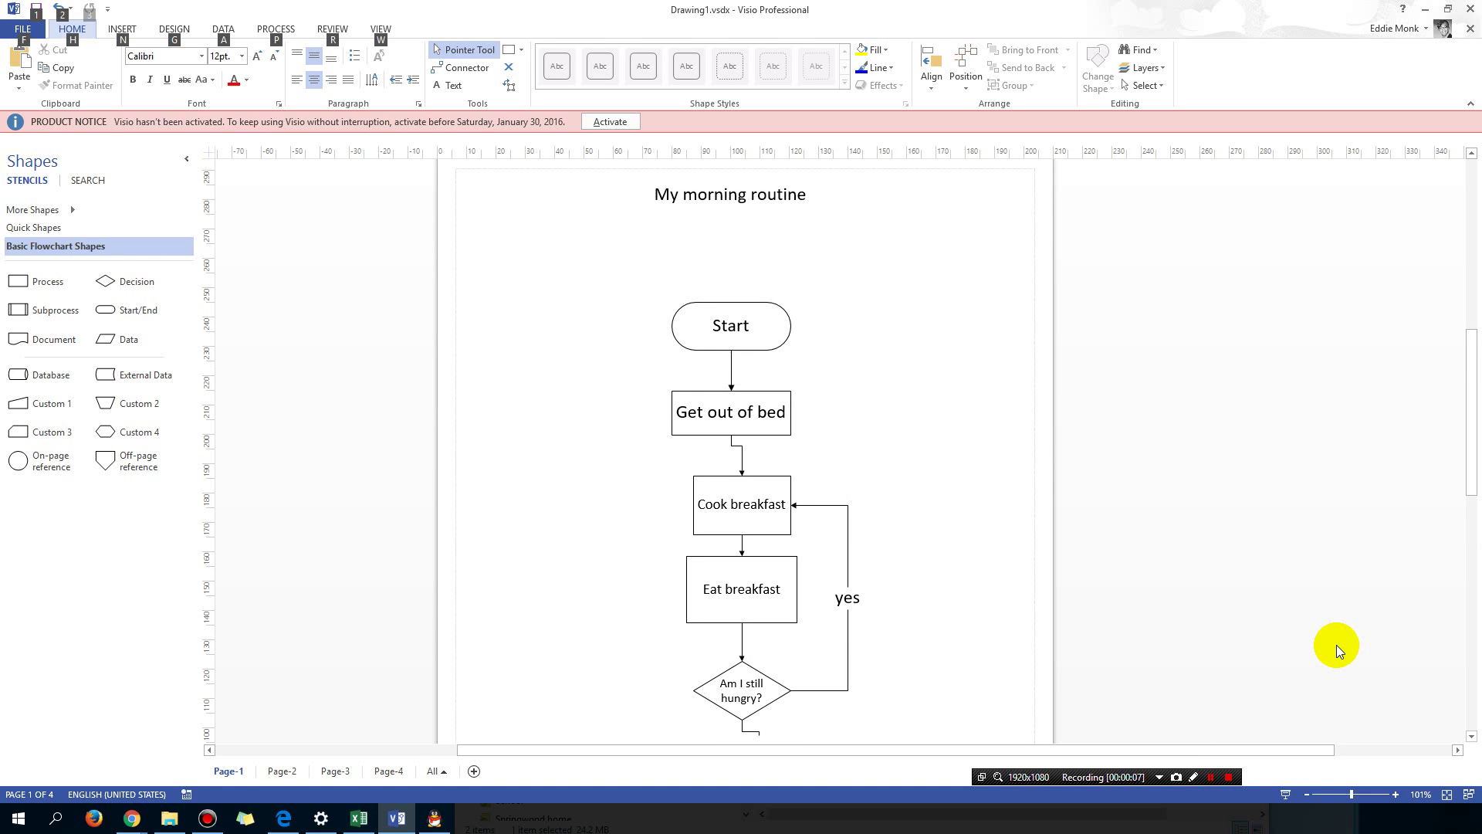
left_click(1299, 637)
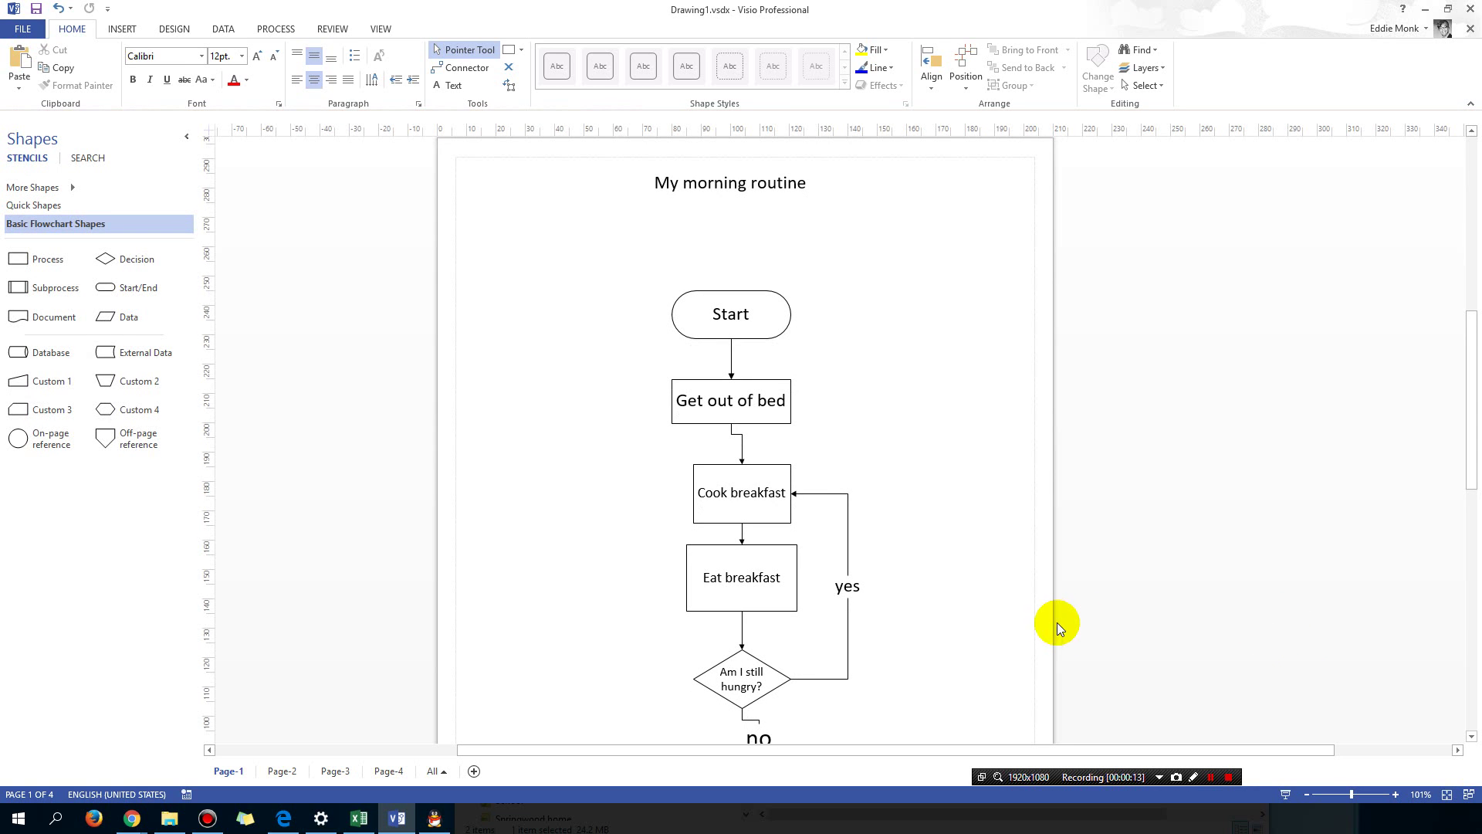
scroll(1054, 622, "down", 2)
scroll(1056, 624, "down", 3)
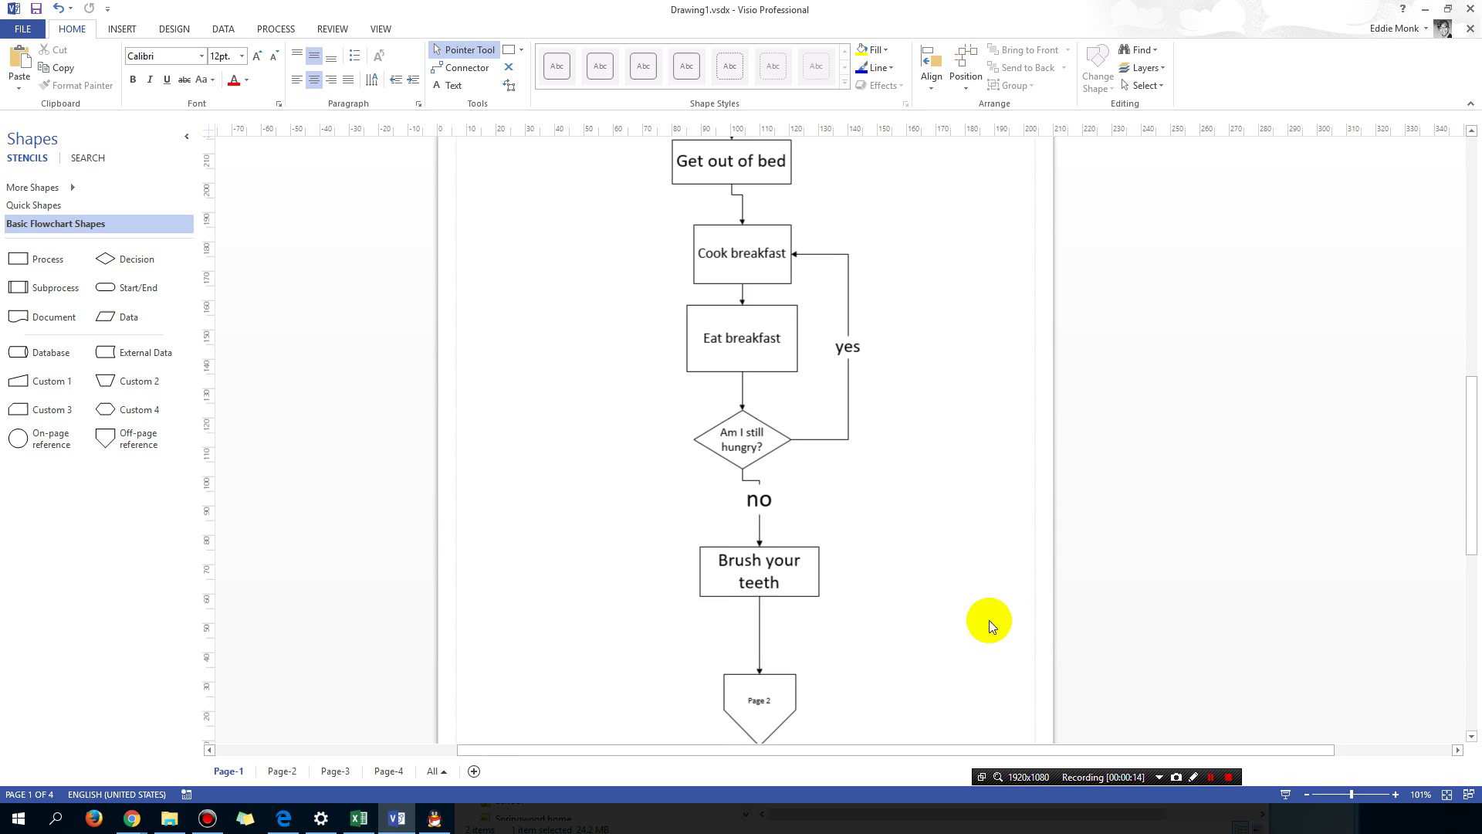
View Page-2, delete the blank Page-3 and the other extra blank page, then return to Page-1
left_click(282, 770)
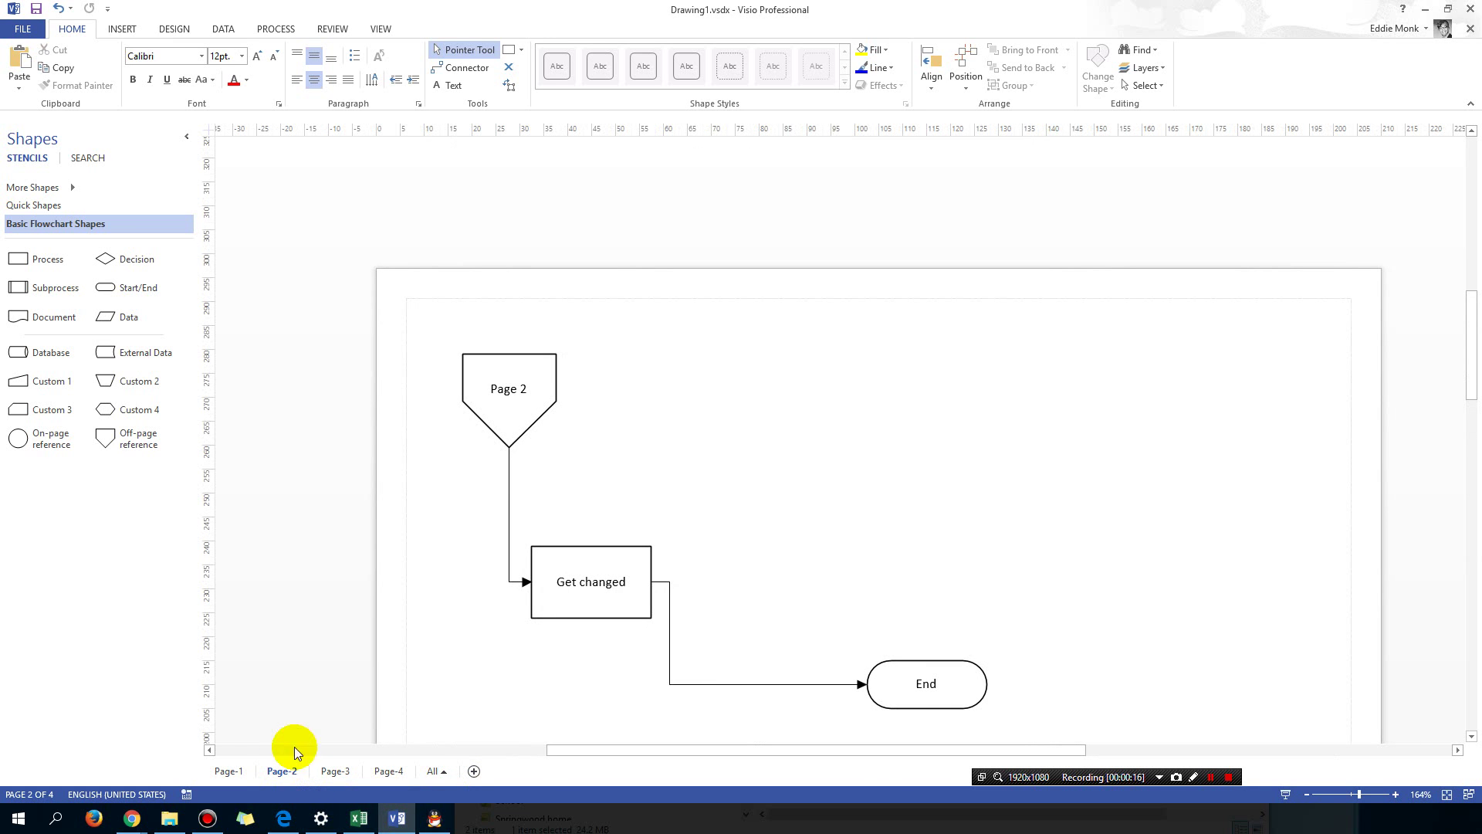
scroll(428, 648, "down", 7)
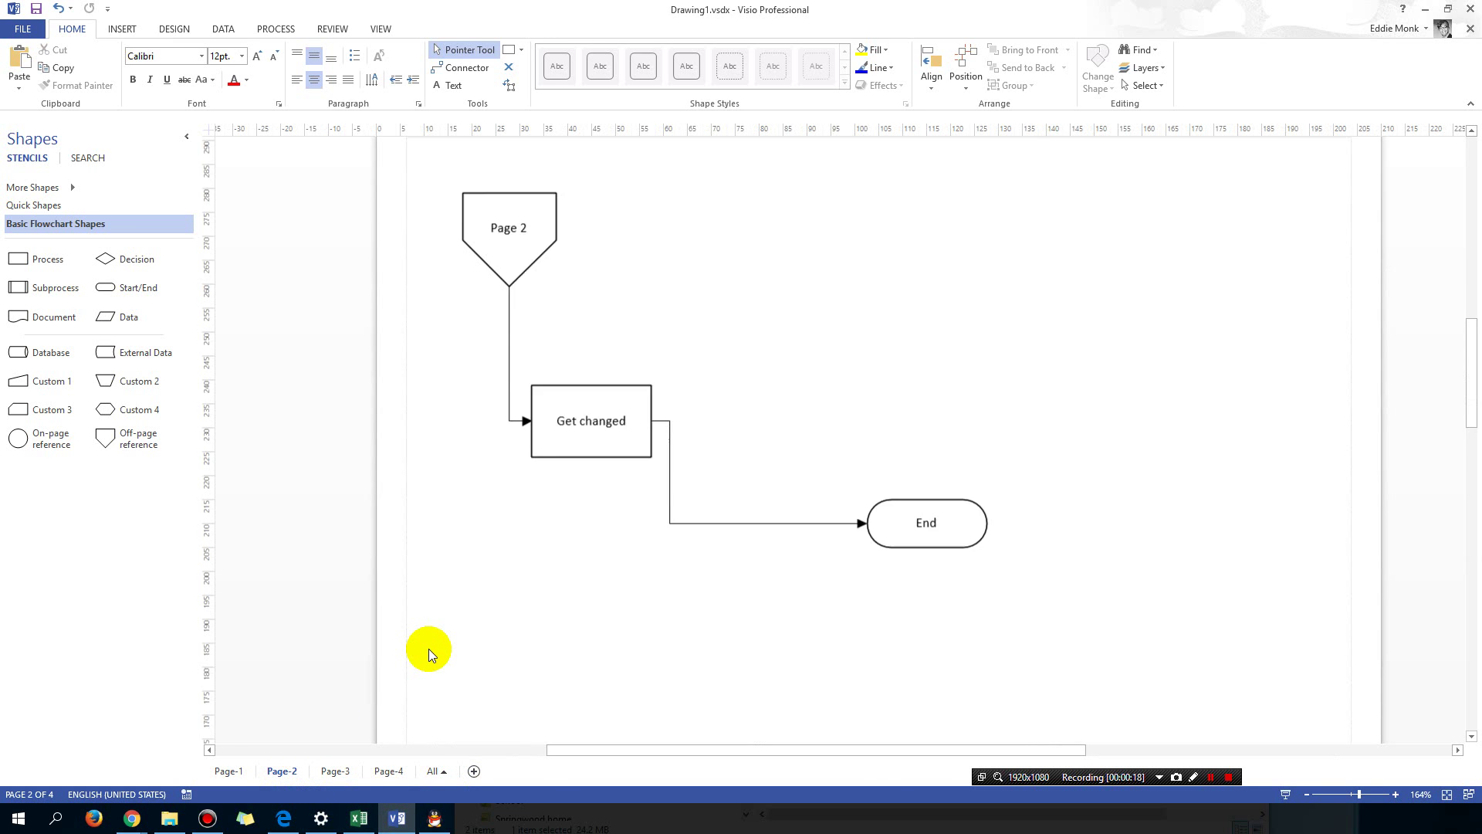
right_click(339, 771)
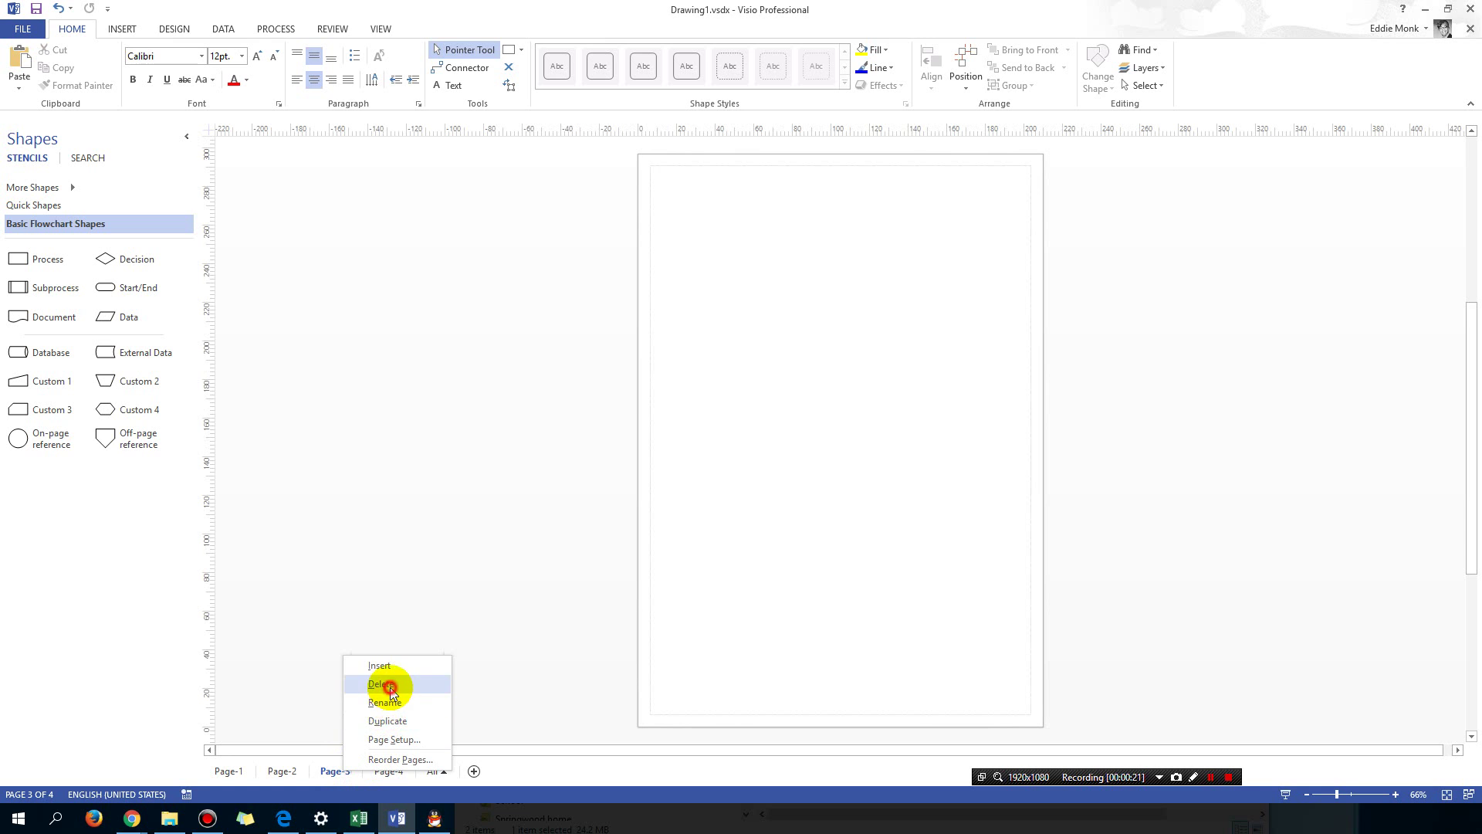
left_click(381, 684)
right_click(344, 764)
left_click(369, 696)
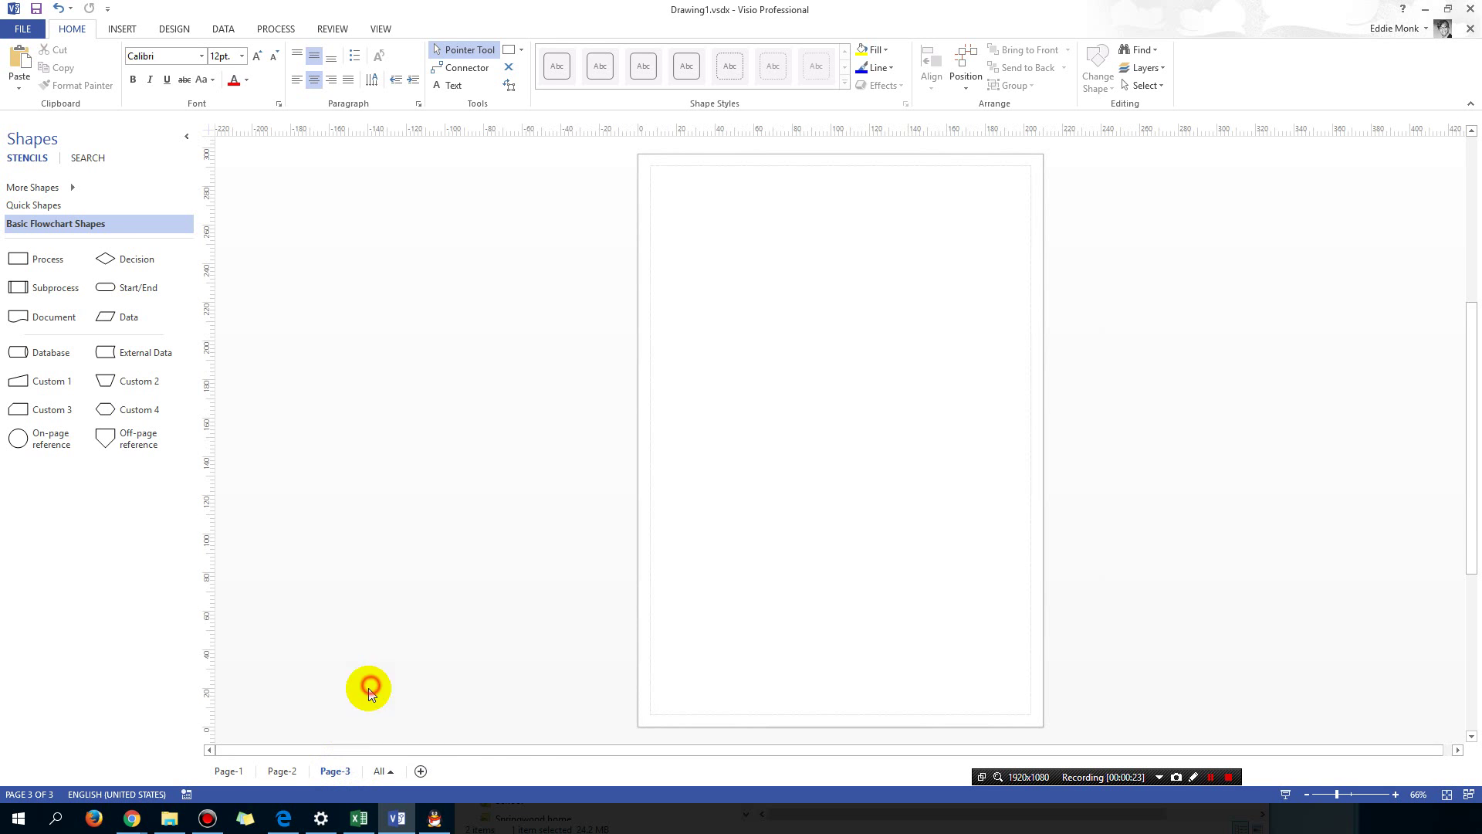
left_click(232, 771)
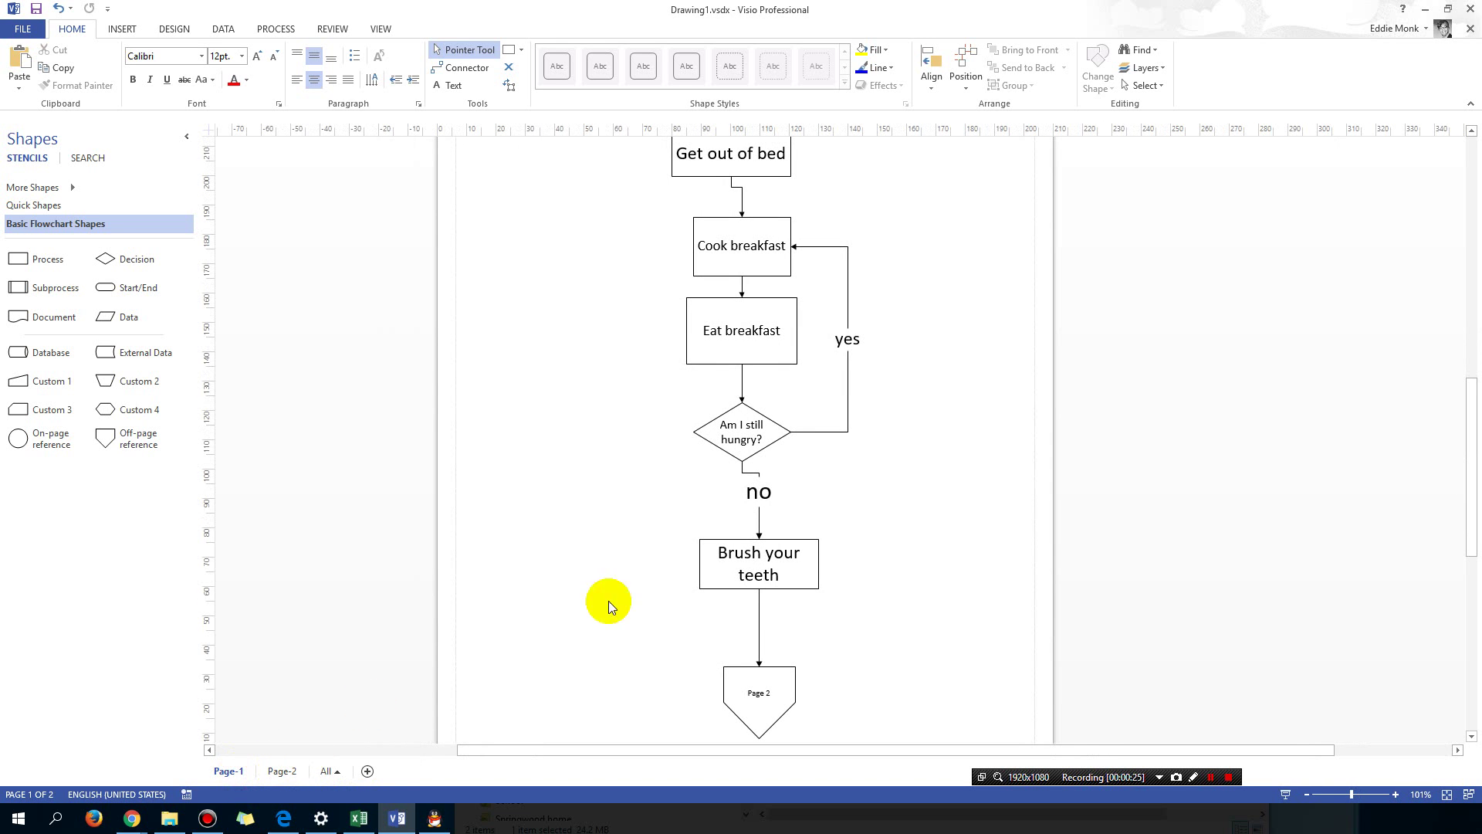
scroll(757, 614, "up", 5)
scroll(756, 617, "down", 3)
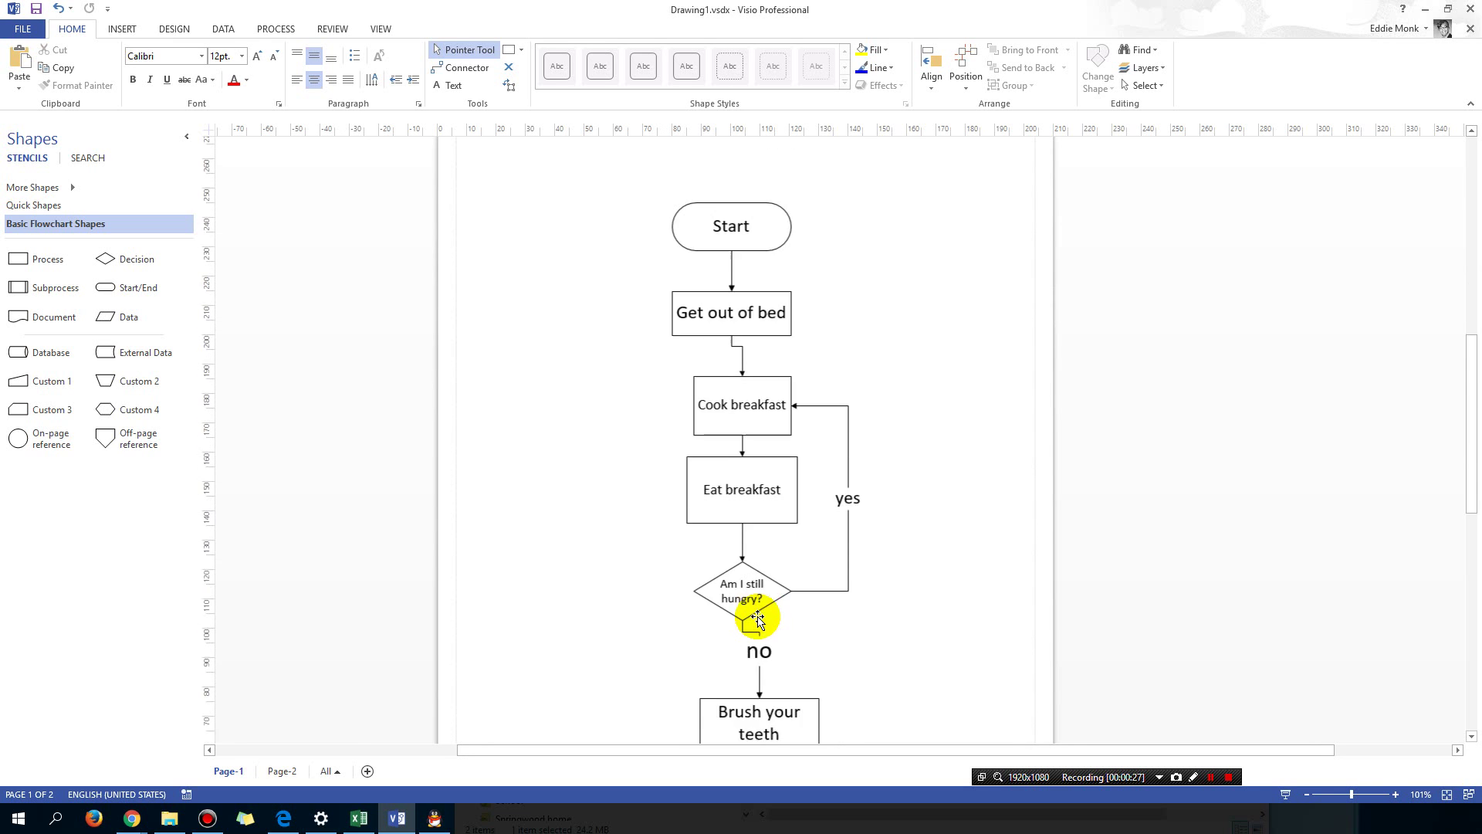
scroll(756, 617, "down", 3)
left_click_drag(757, 617, 754, 645)
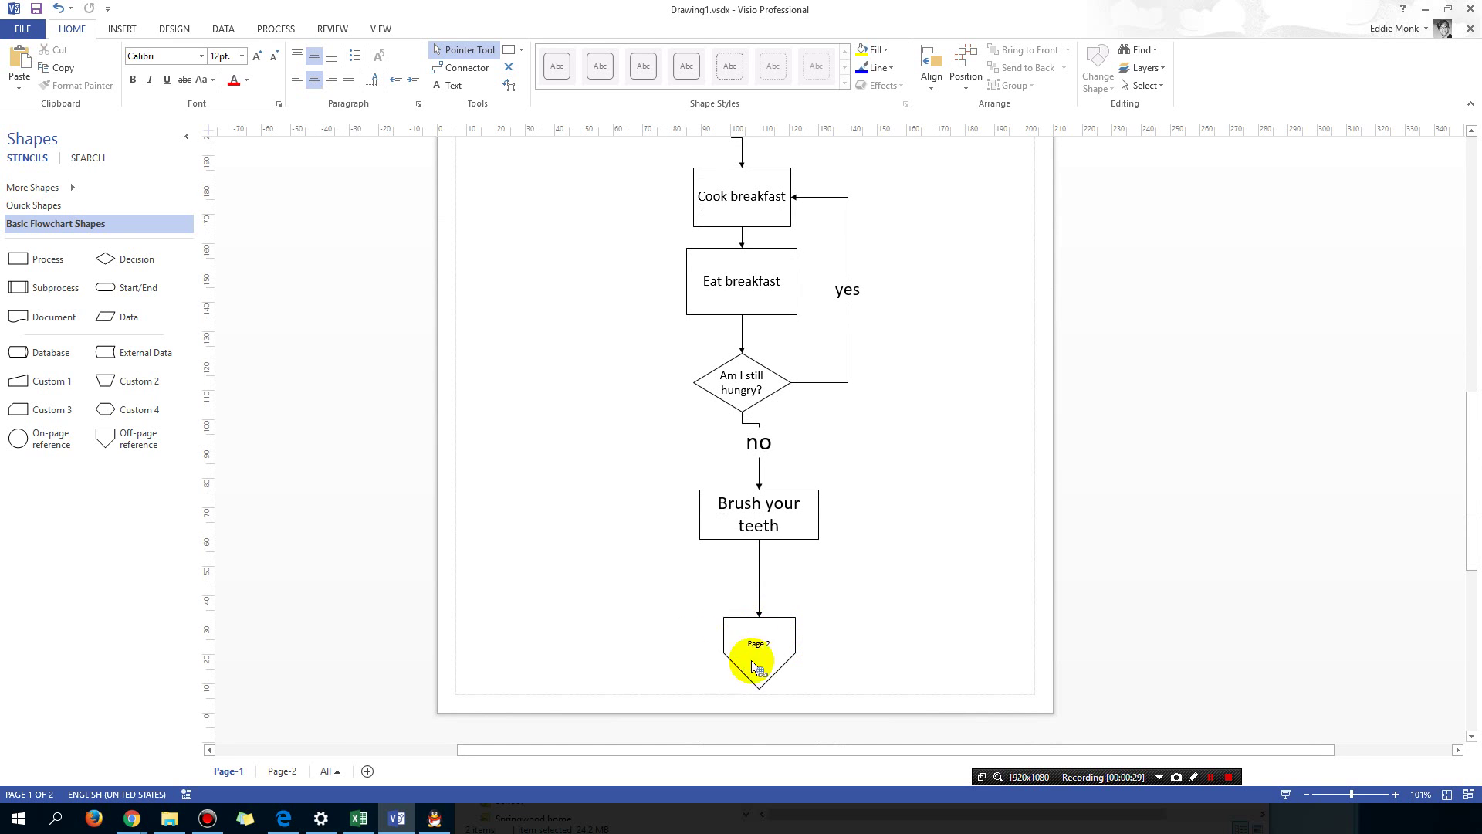
left_click(294, 763)
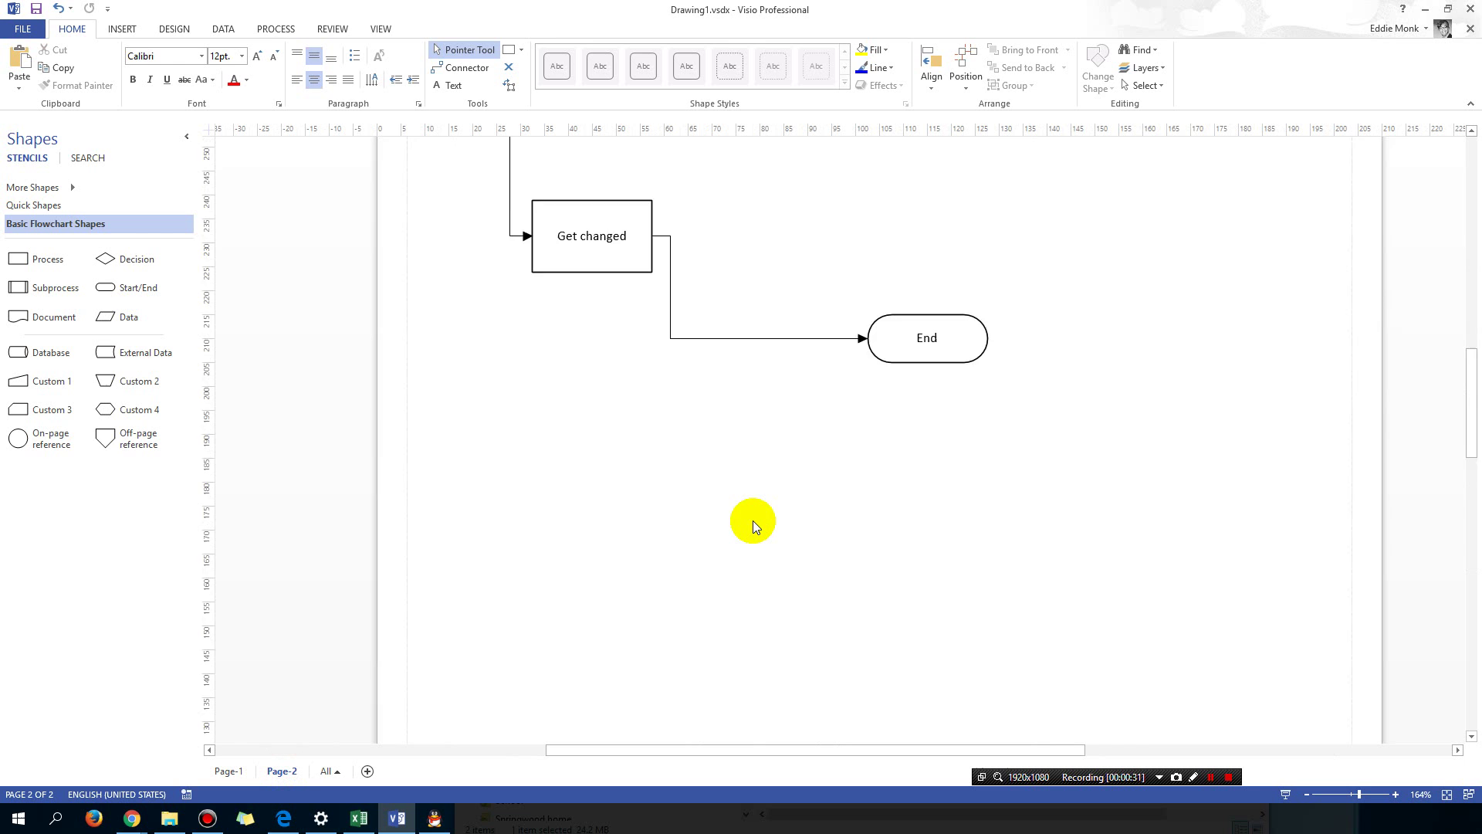
scroll(752, 524, "up", 3)
scroll(753, 523, "down", 3)
scroll(753, 521, "down", 3)
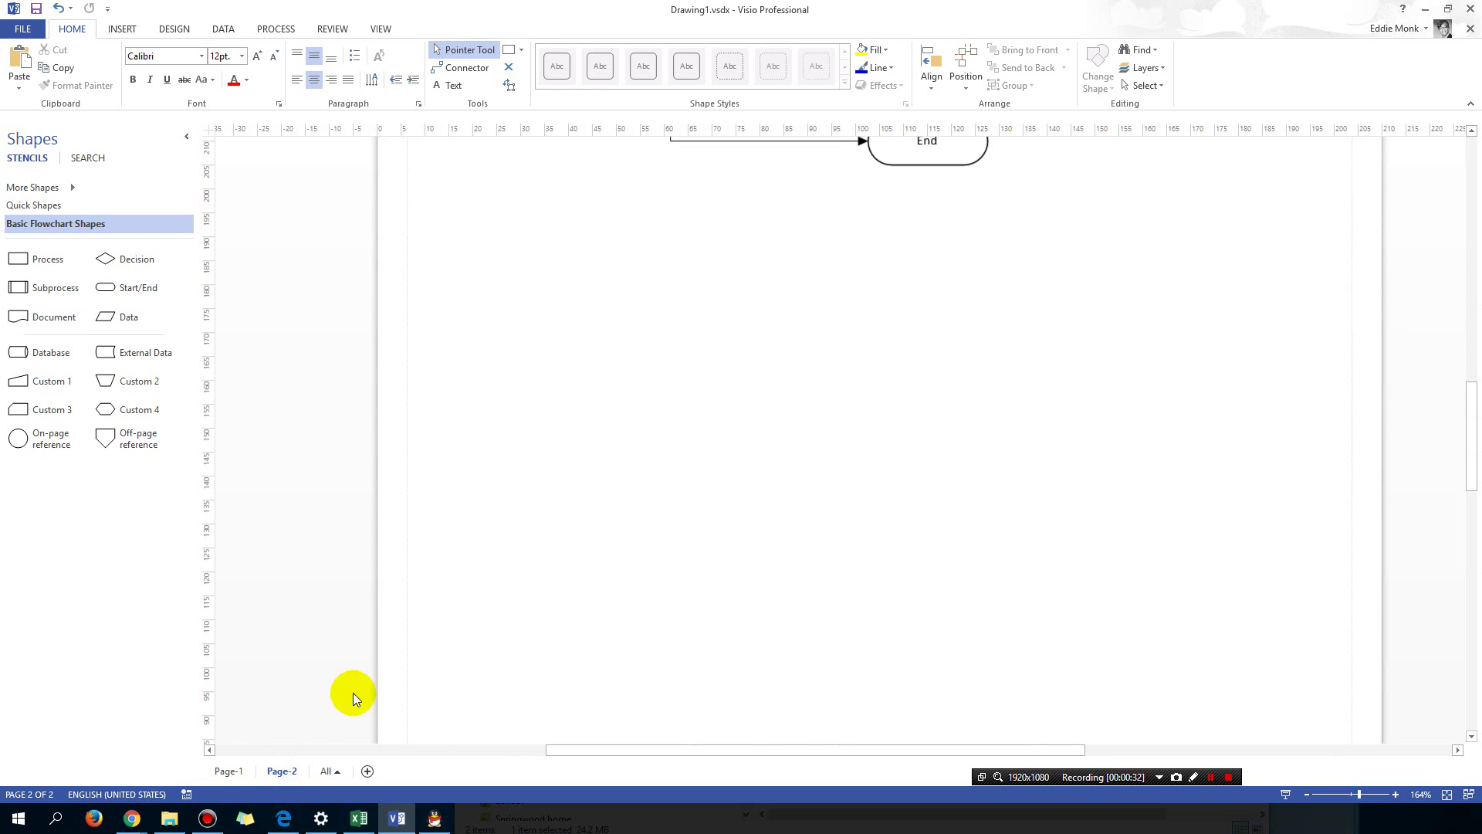
left_click(230, 770)
scroll(572, 604, "up", 5)
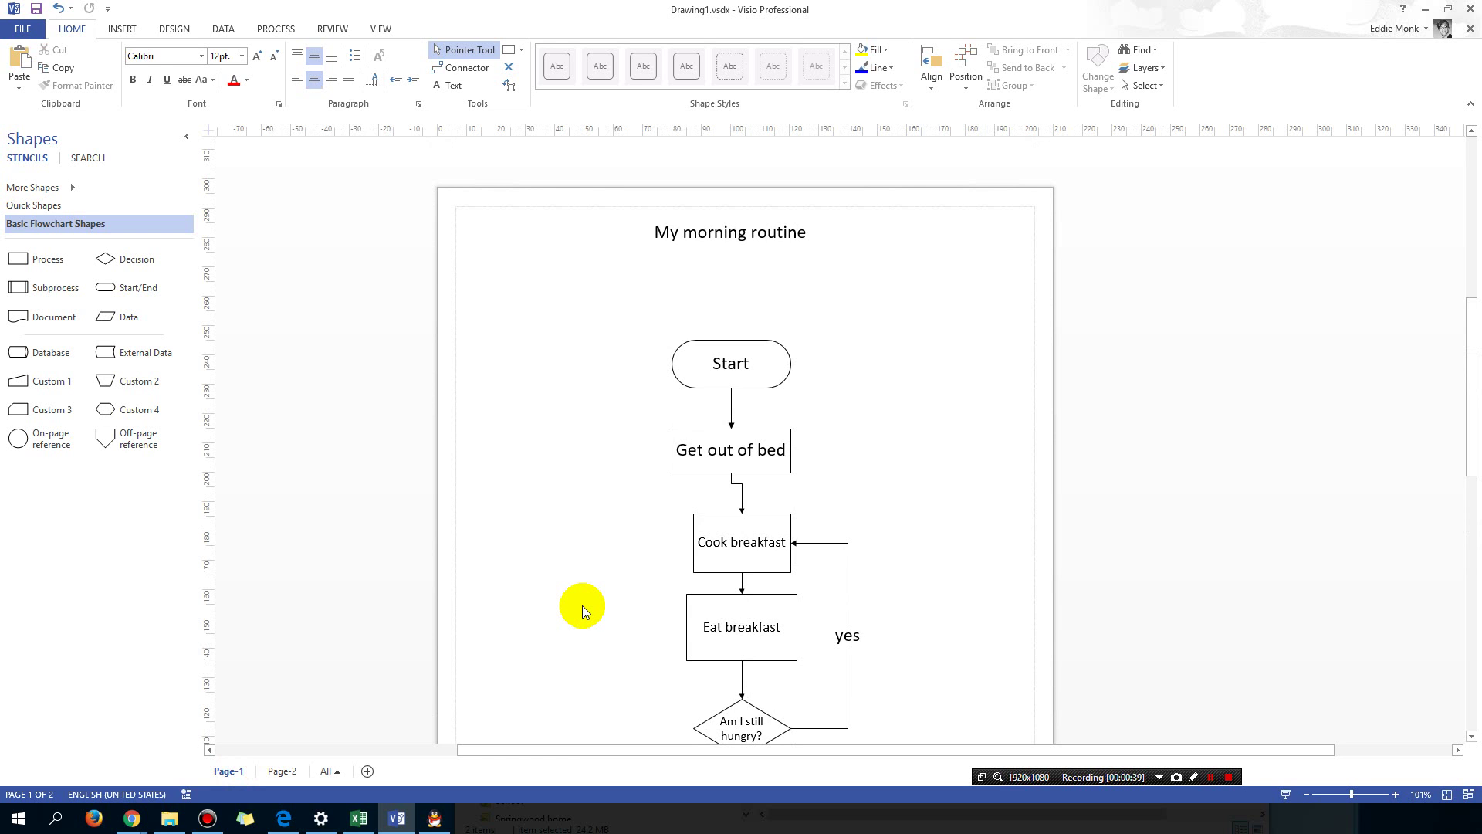
scroll(597, 609, "down", 5)
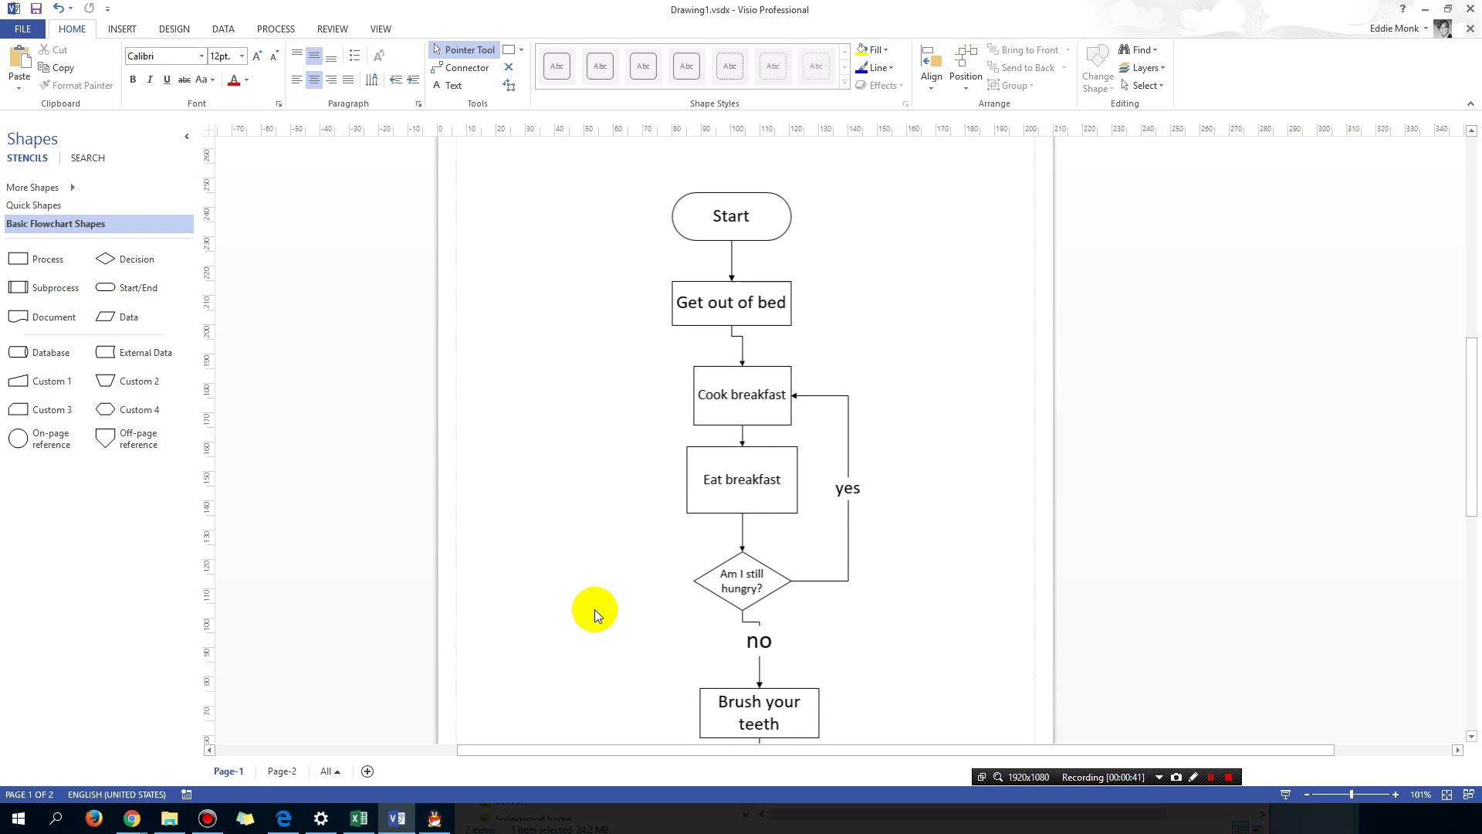
left_click(283, 770)
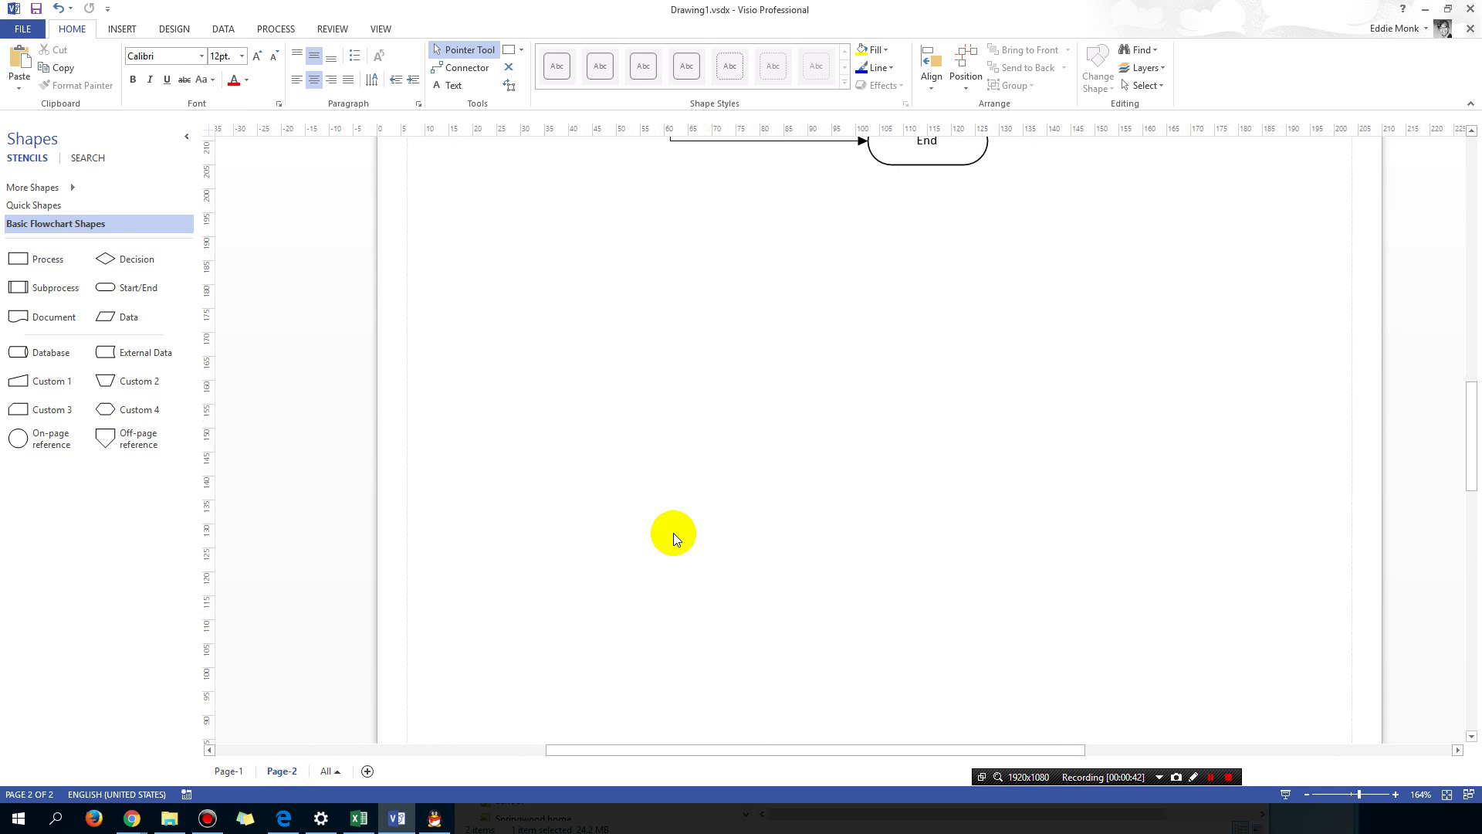
scroll(675, 533, "up", 4)
scroll(676, 533, "up", 3)
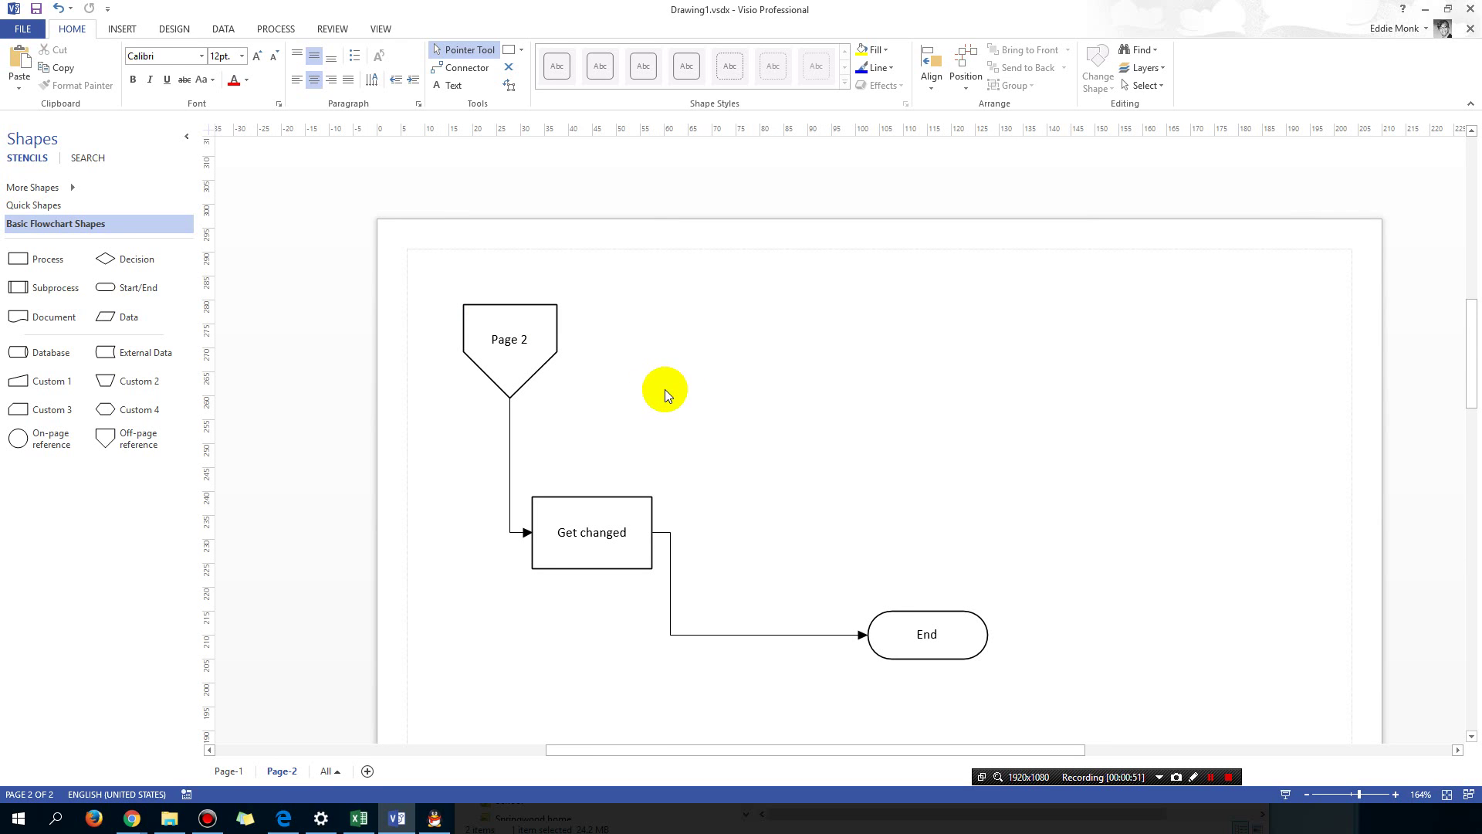
left_click(228, 771)
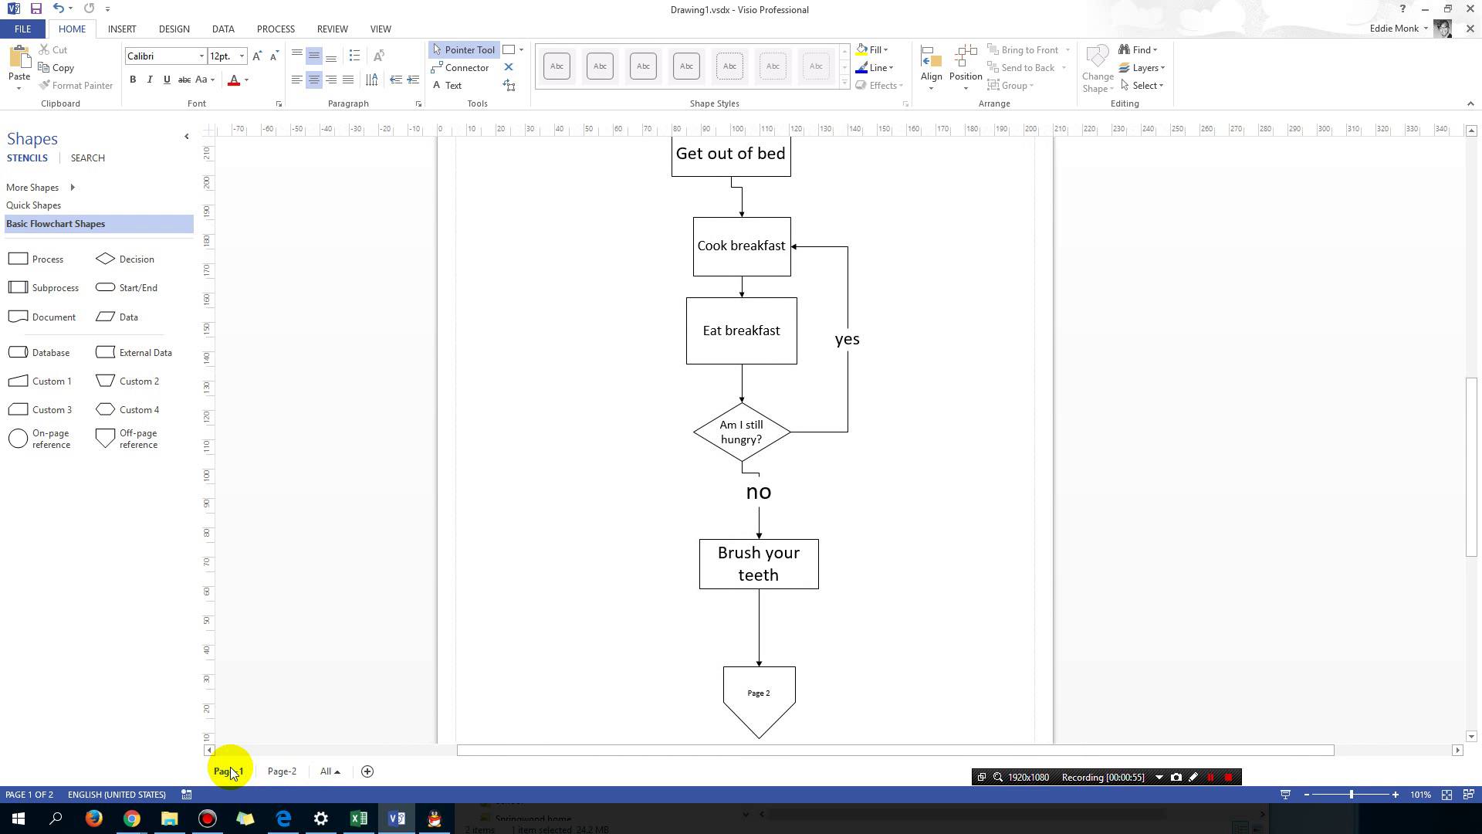
scroll(586, 480, "up", 4)
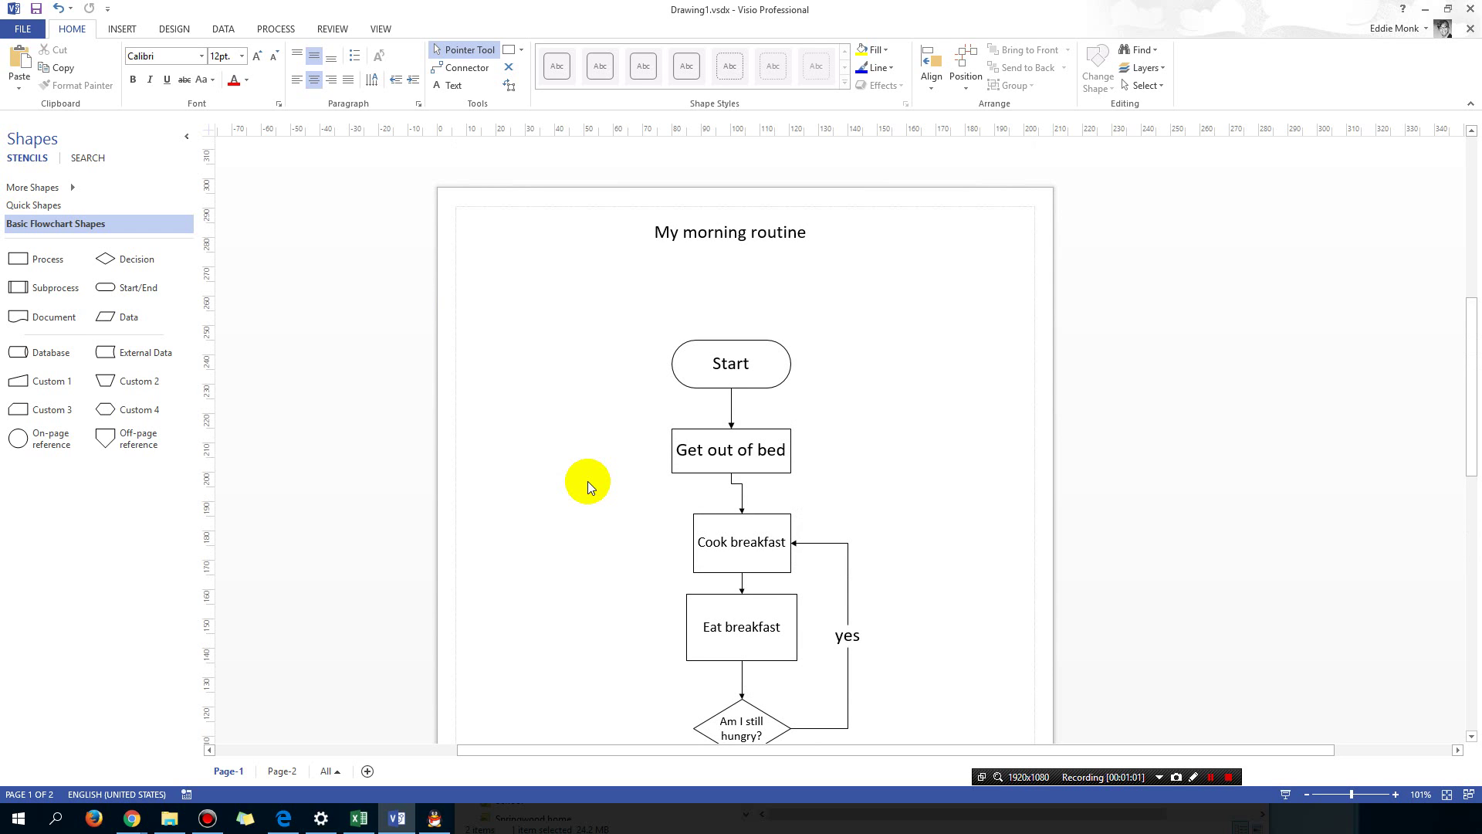
Browse the INSERT, DESIGN, DATA, PROCESS, REVIEW and VIEW ribbon tabs, ending on DESIGN
left_click(174, 28)
left_click(120, 28)
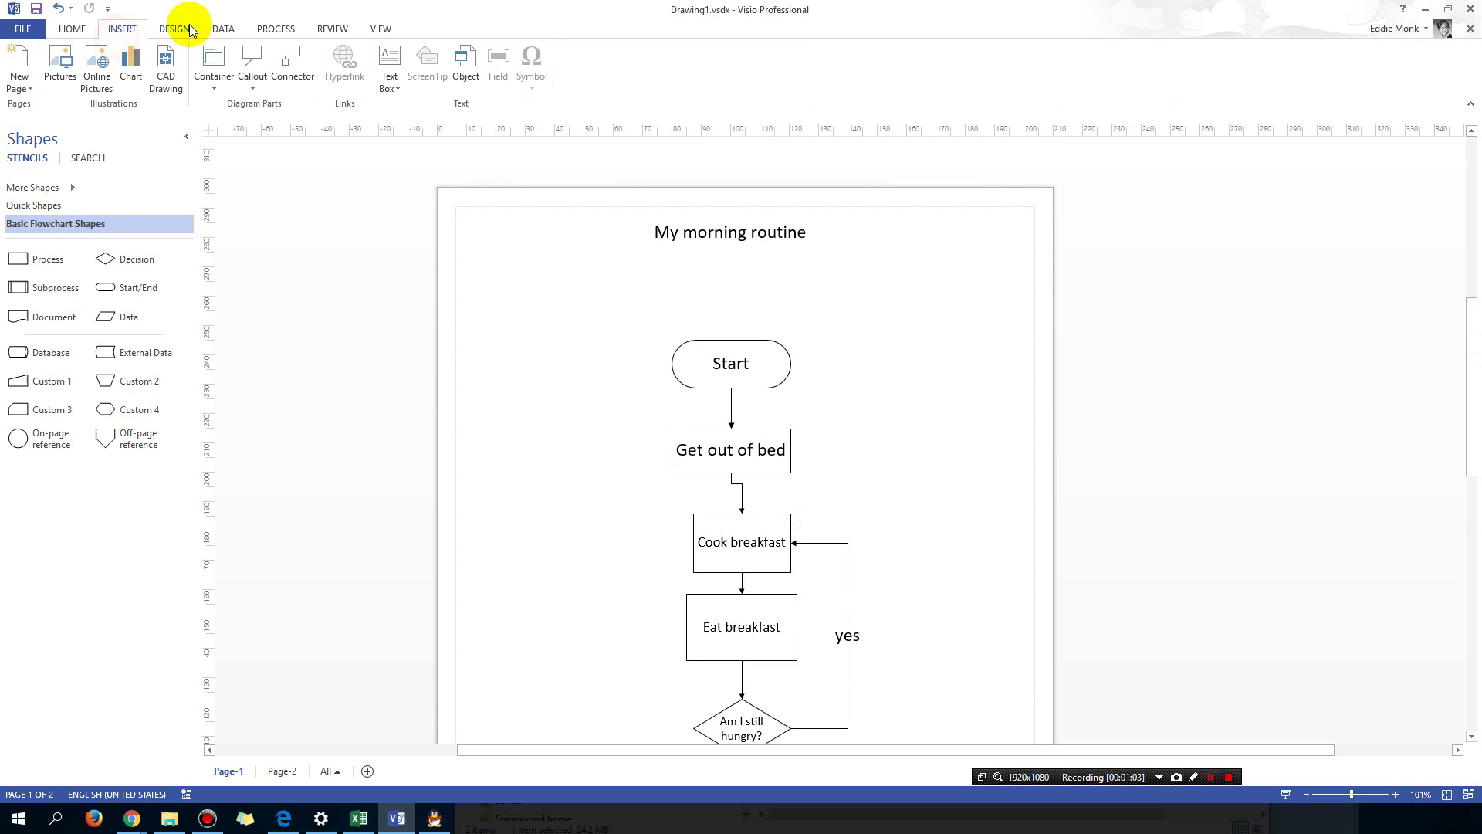
left_click(185, 29)
left_click(223, 29)
left_click(274, 29)
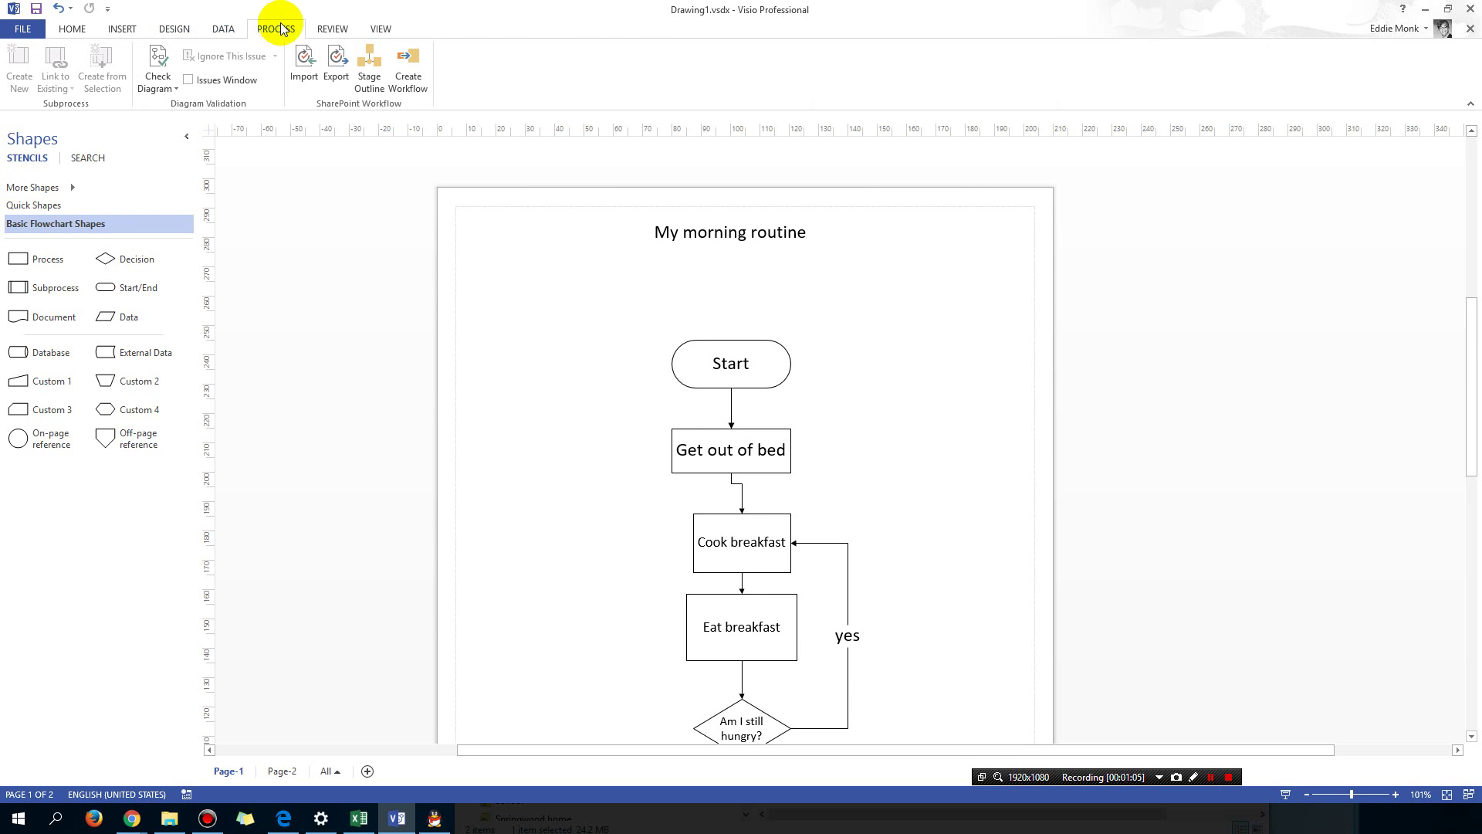
left_click(332, 29)
left_click(376, 29)
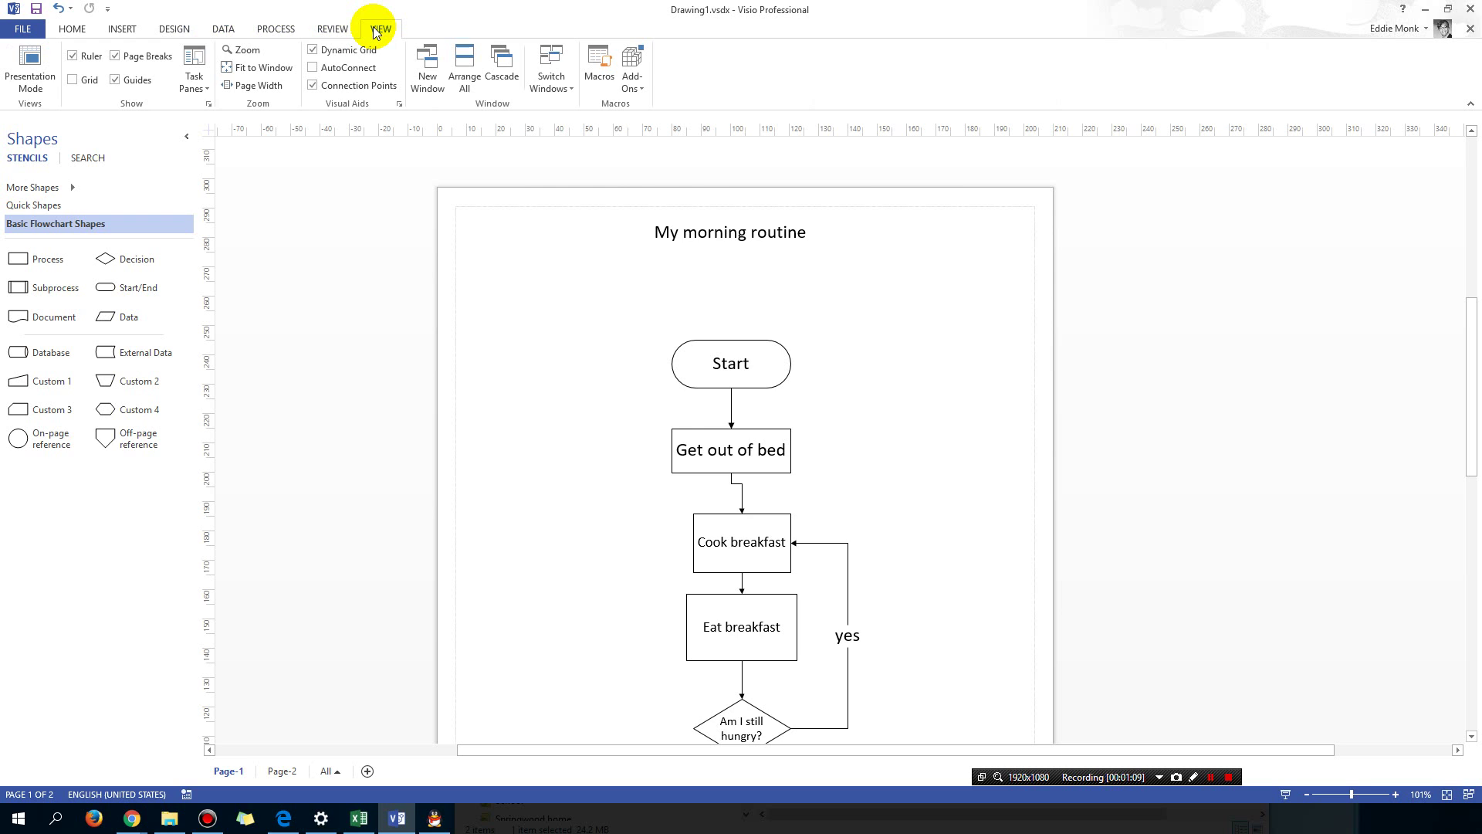
left_click(183, 29)
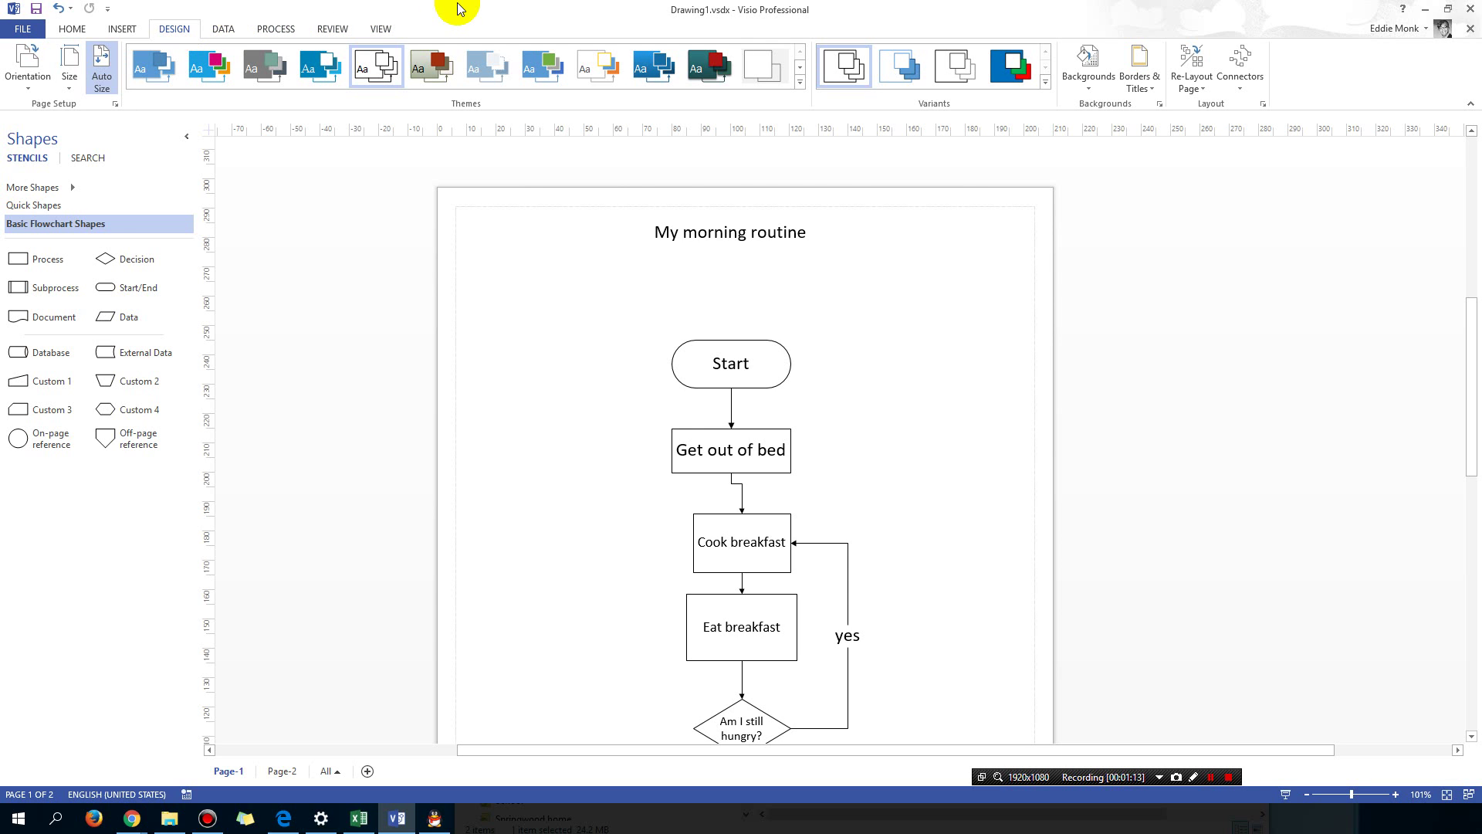
Apply a Borders & Titles style with a centred Title heading over a double rule
left_click(1155, 85)
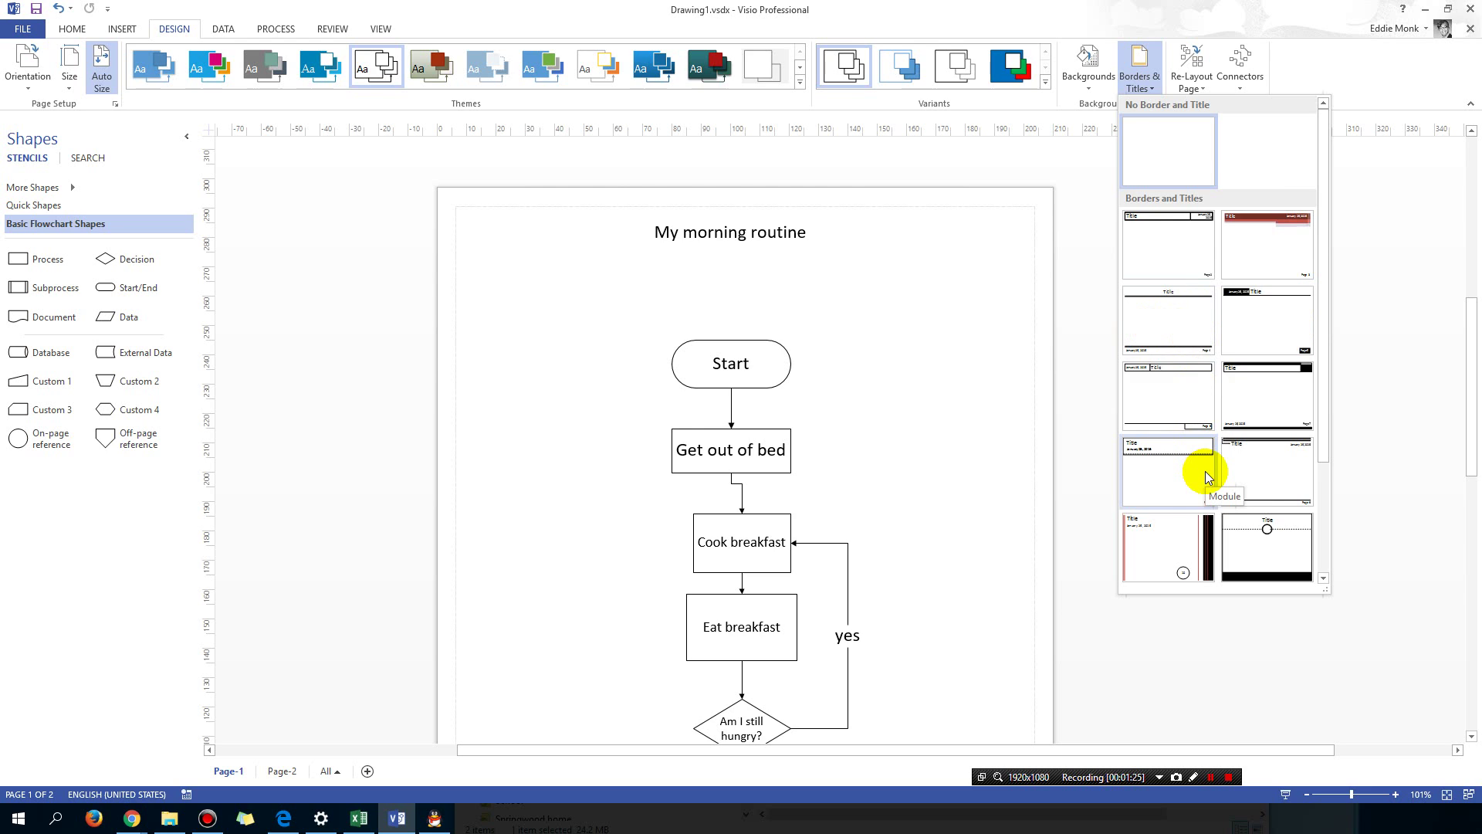
scroll(1206, 471, "down", 2)
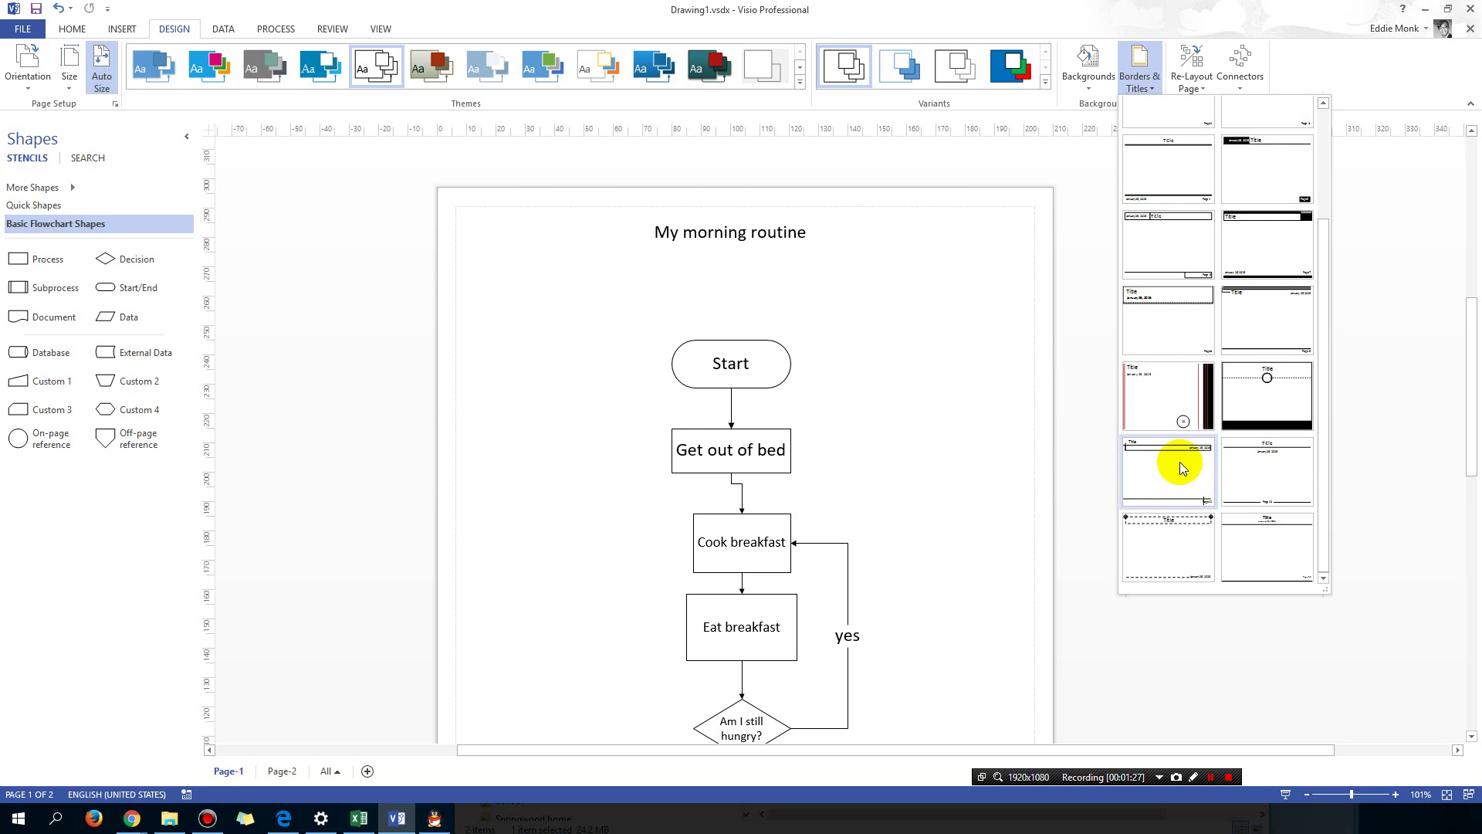
scroll(1166, 381, "up", 2)
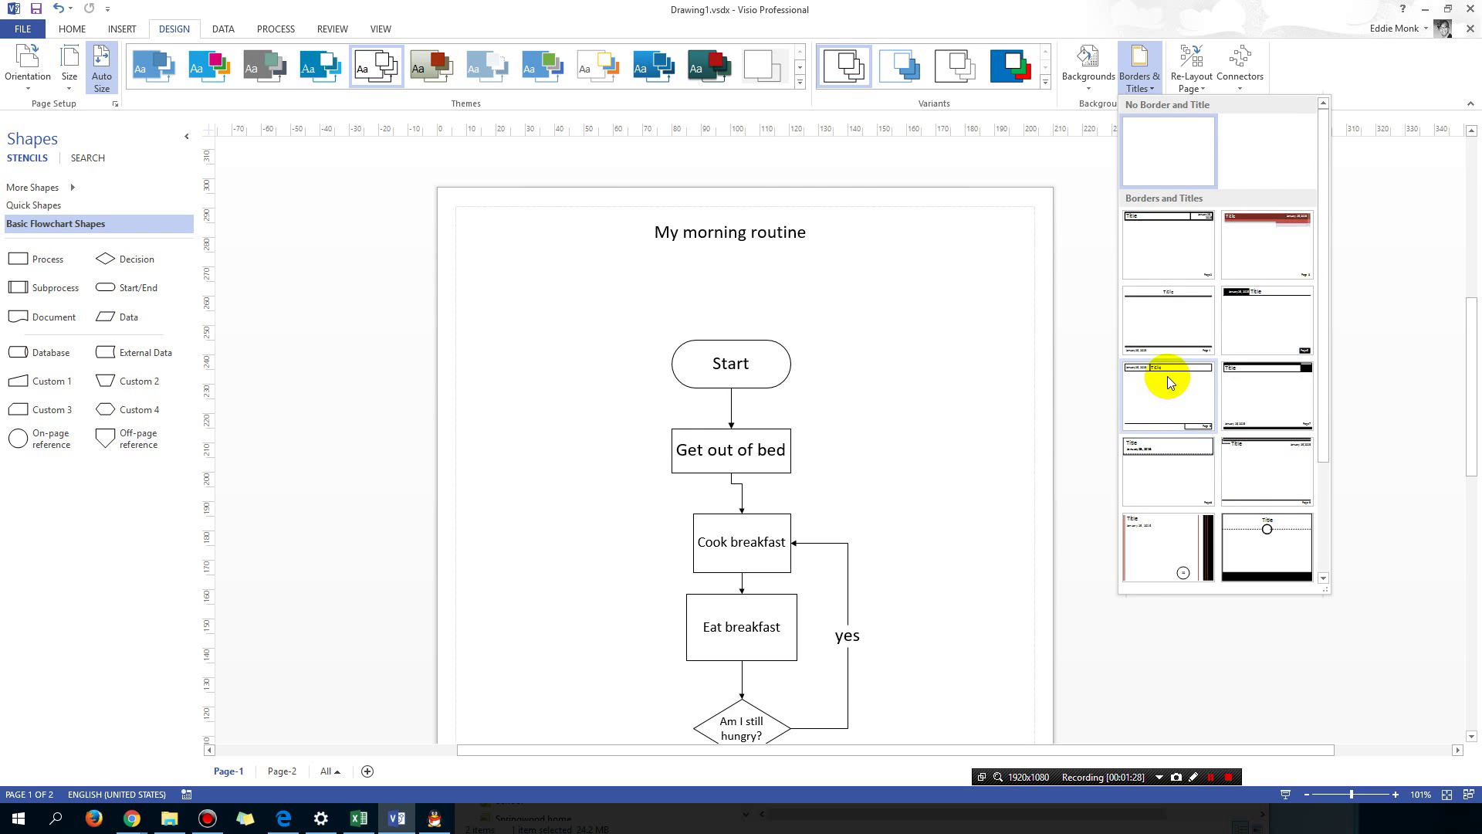
left_click(1161, 322)
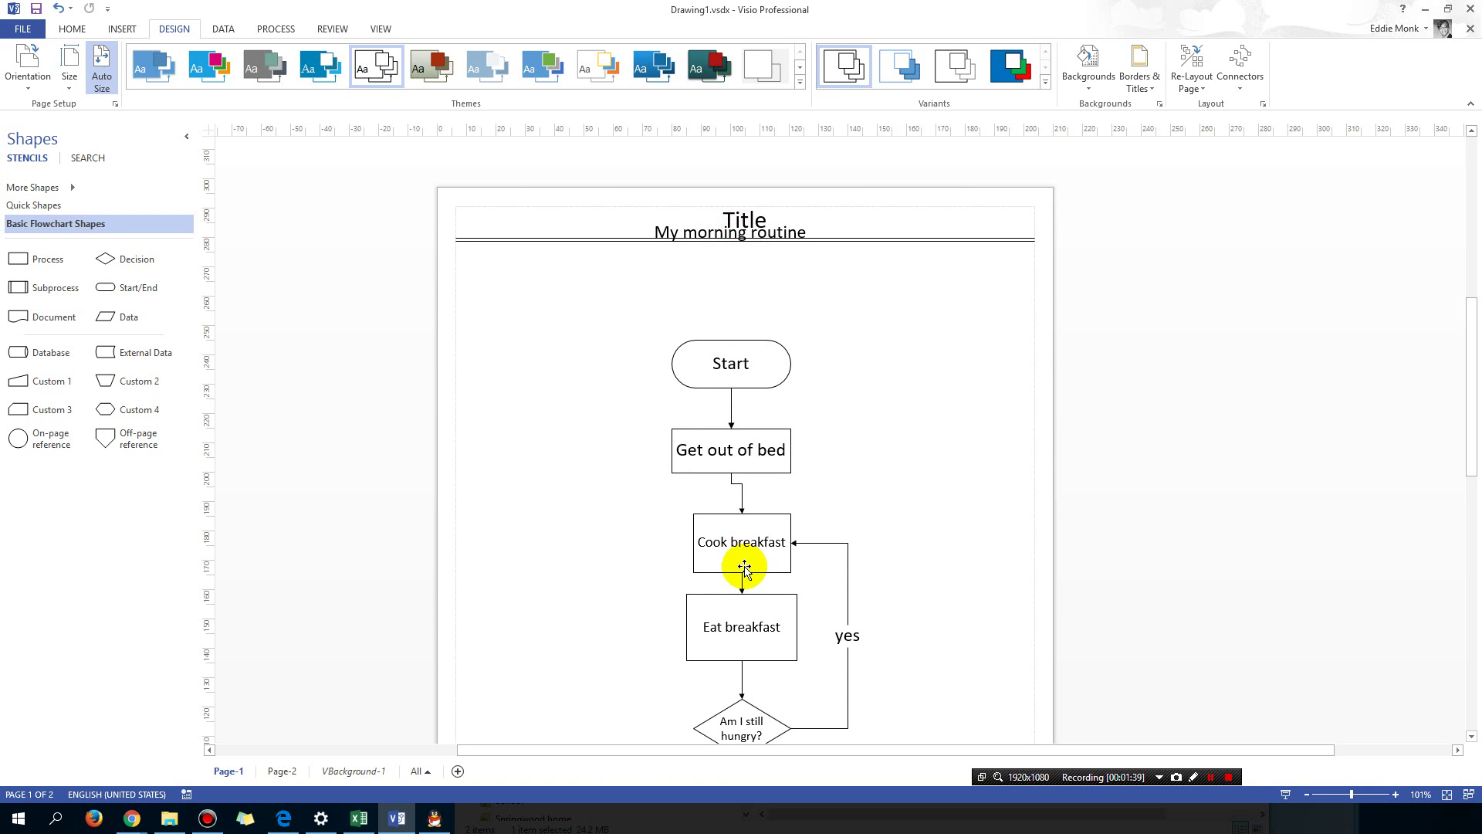
Move the 'My morning routine' text box below the header line and delete it
scroll(744, 563, "down", 5)
scroll(739, 565, "up", 5)
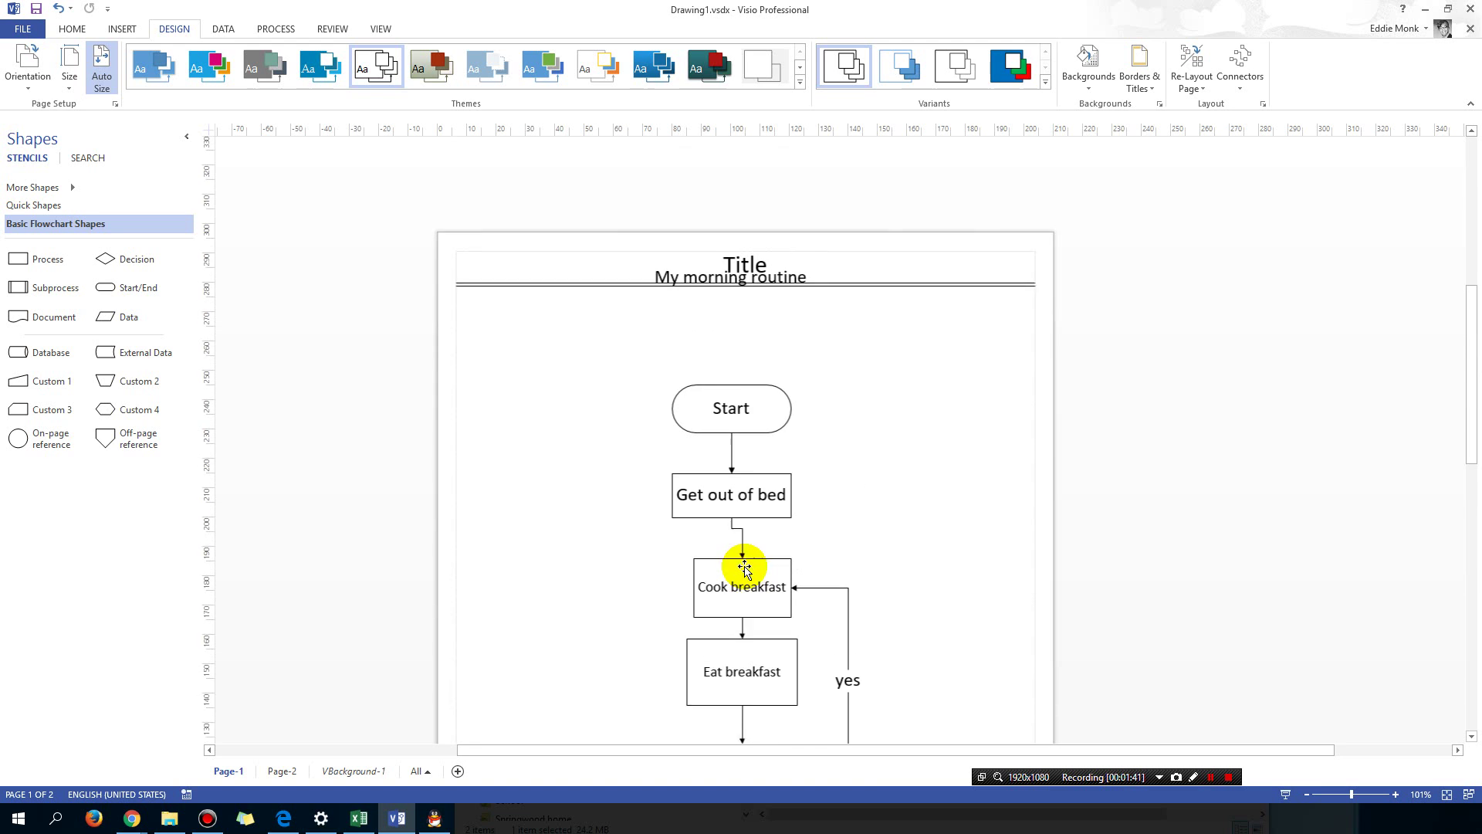
left_click_drag(706, 287, 700, 322)
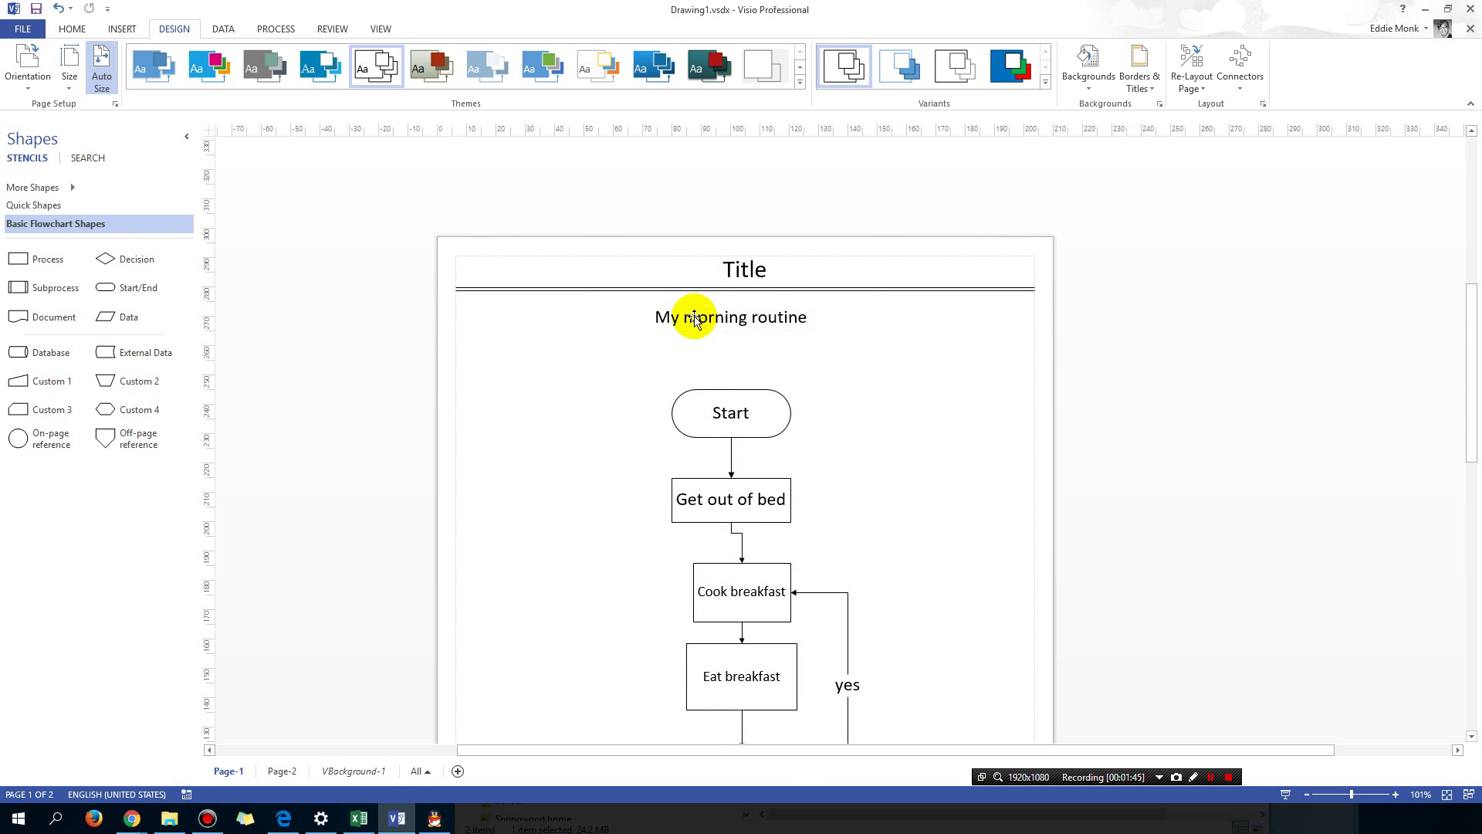
key("Delete")
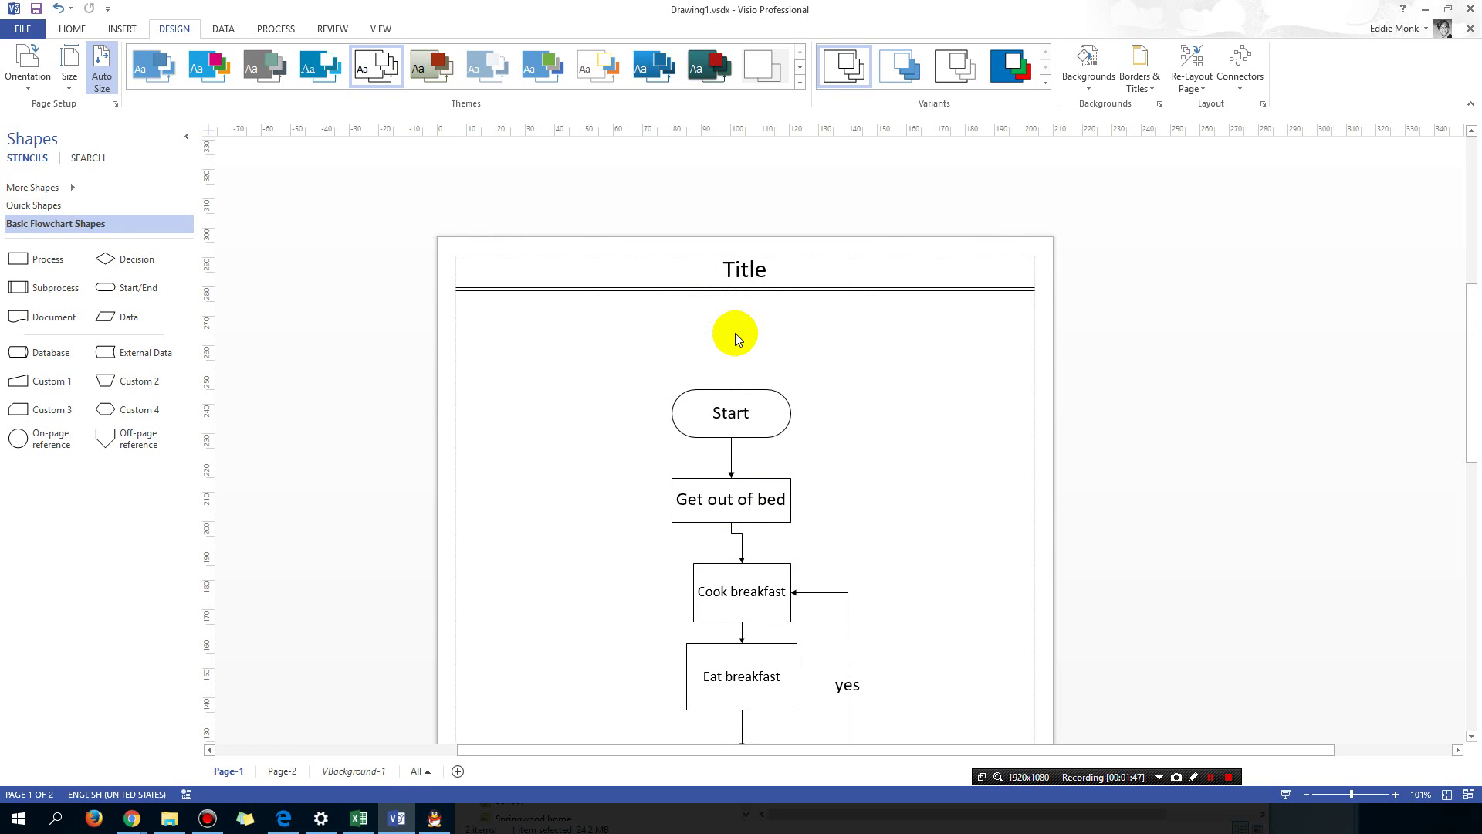
left_click(742, 279)
On the VBackground-1 page, replace the Title placeholder text with 'My morning routine'
left_click(352, 774)
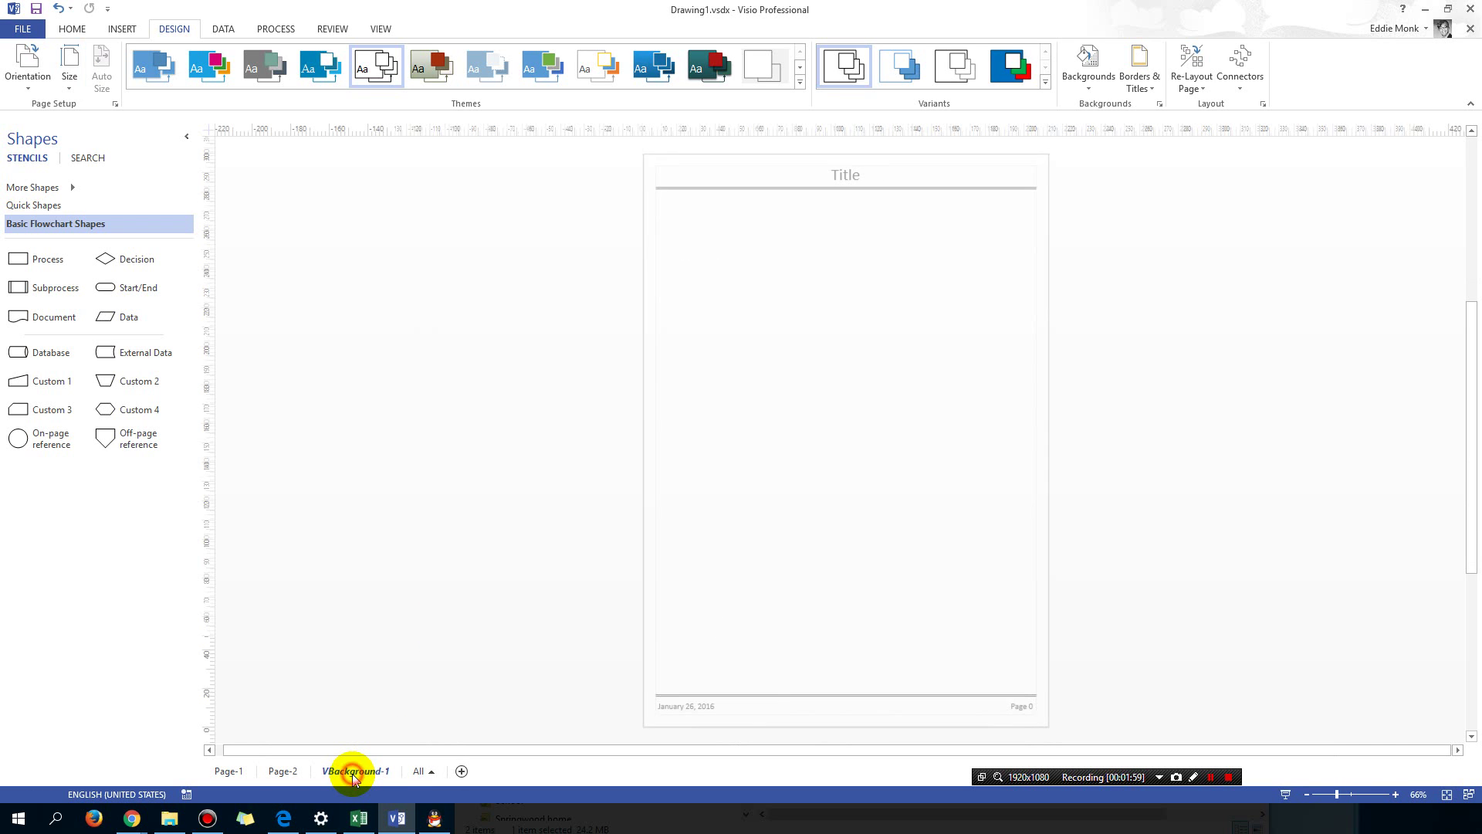
scroll(822, 420, "up", 3)
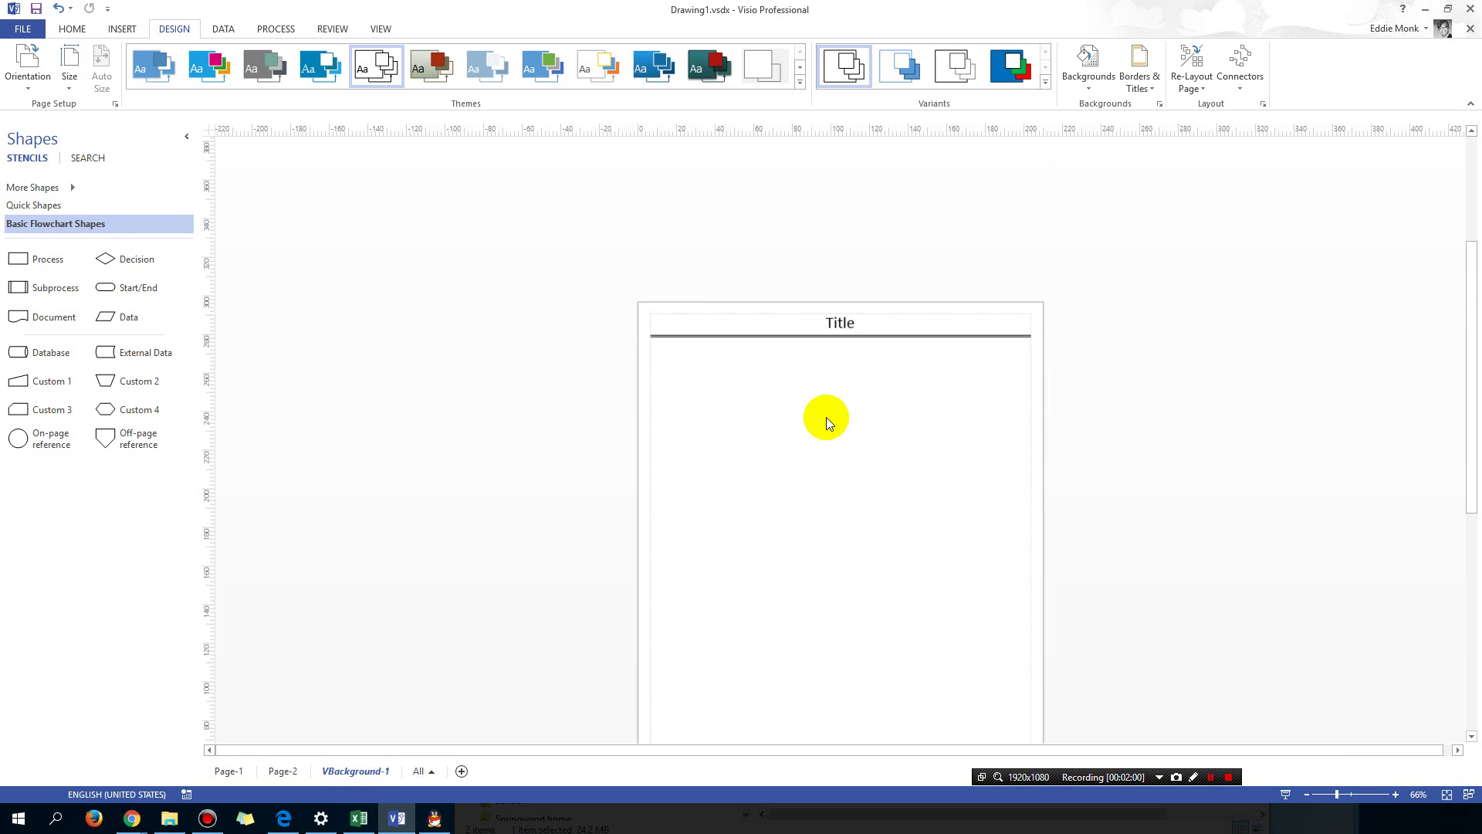
double_click(840, 327)
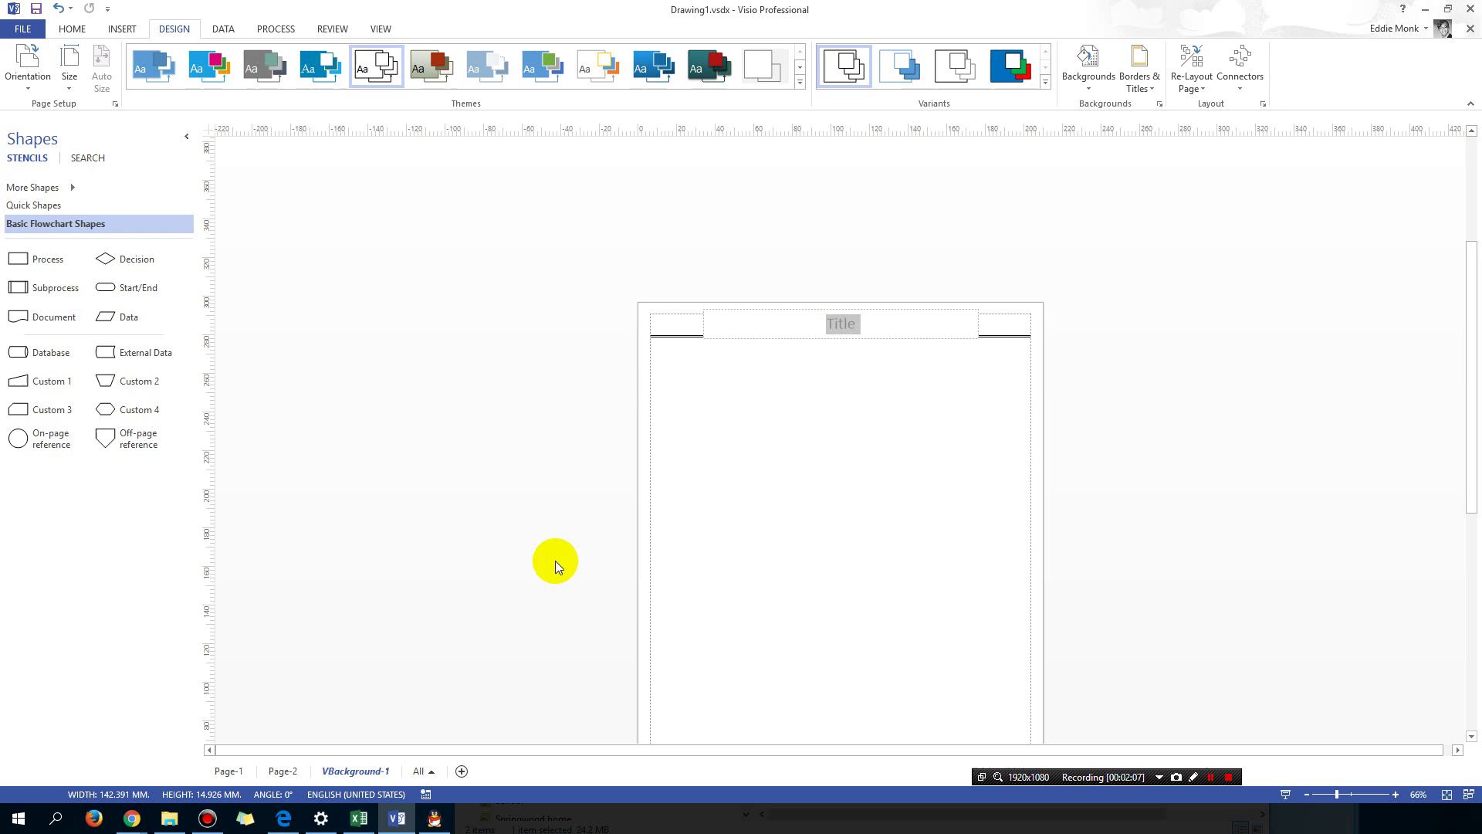
type("My morning routine")
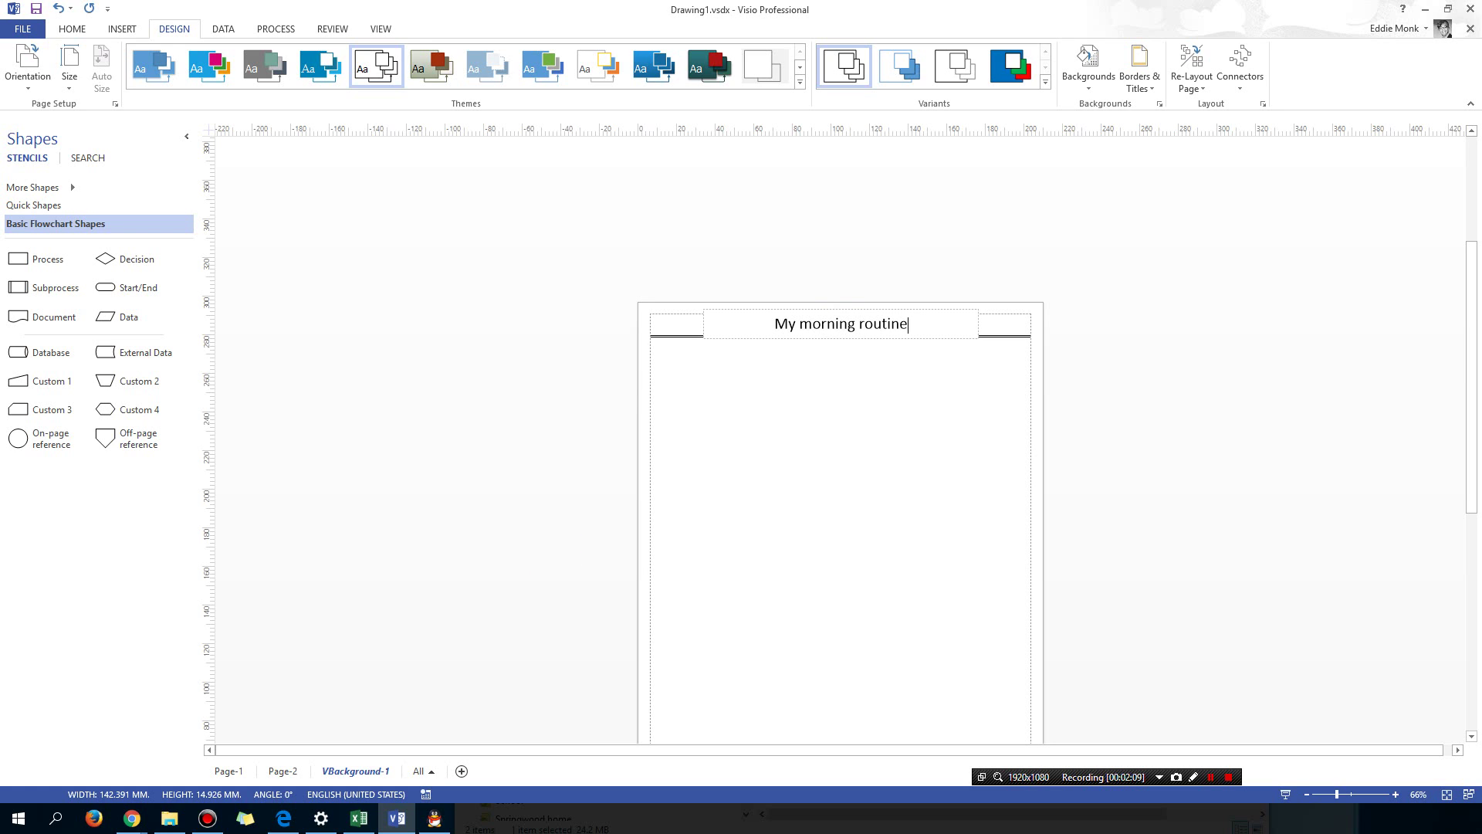
left_click(716, 541)
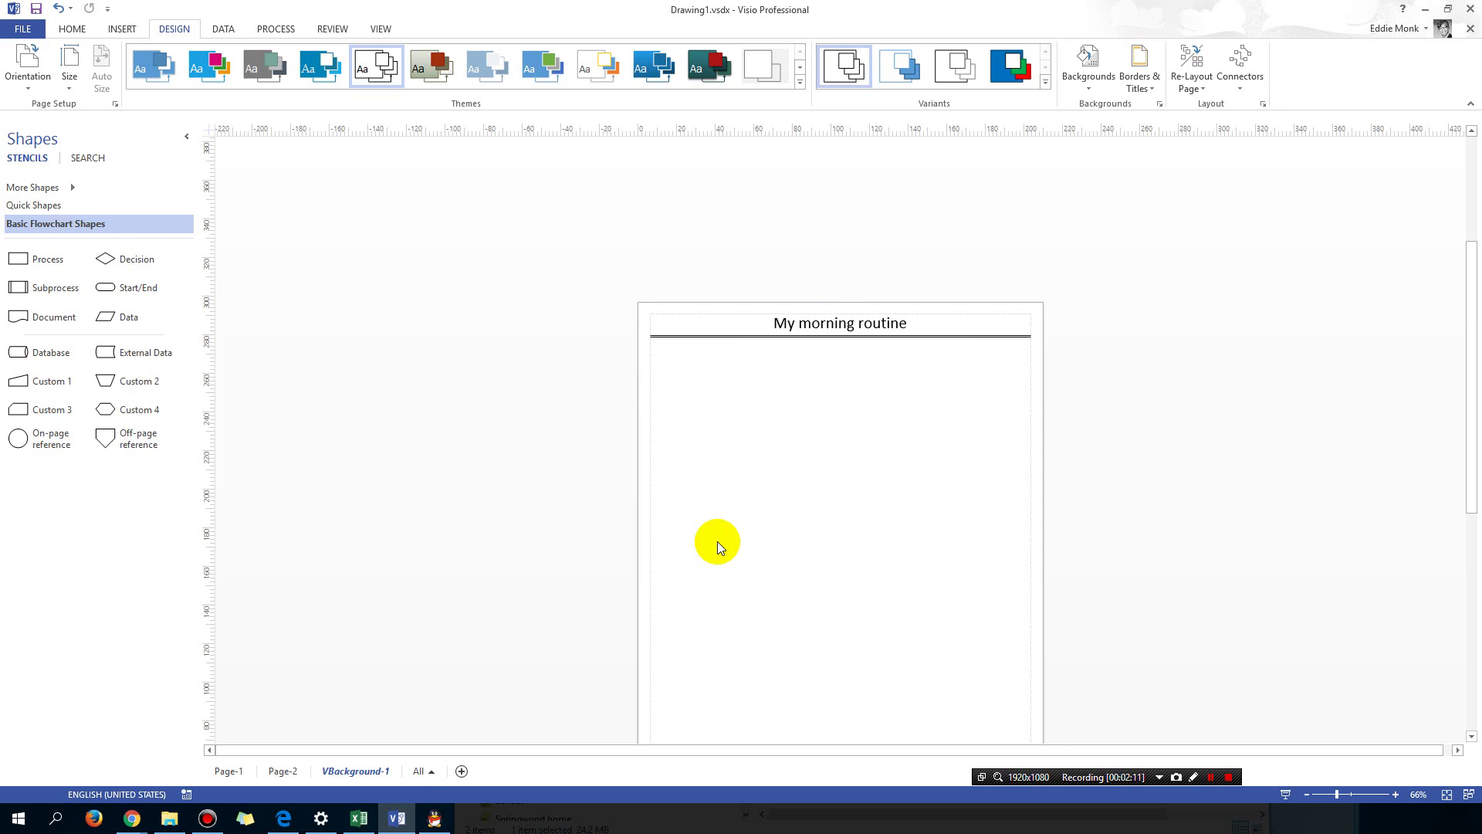
Switch to Page-1 and scroll through the flowchart beneath the 'My morning routine' header
left_click(229, 770)
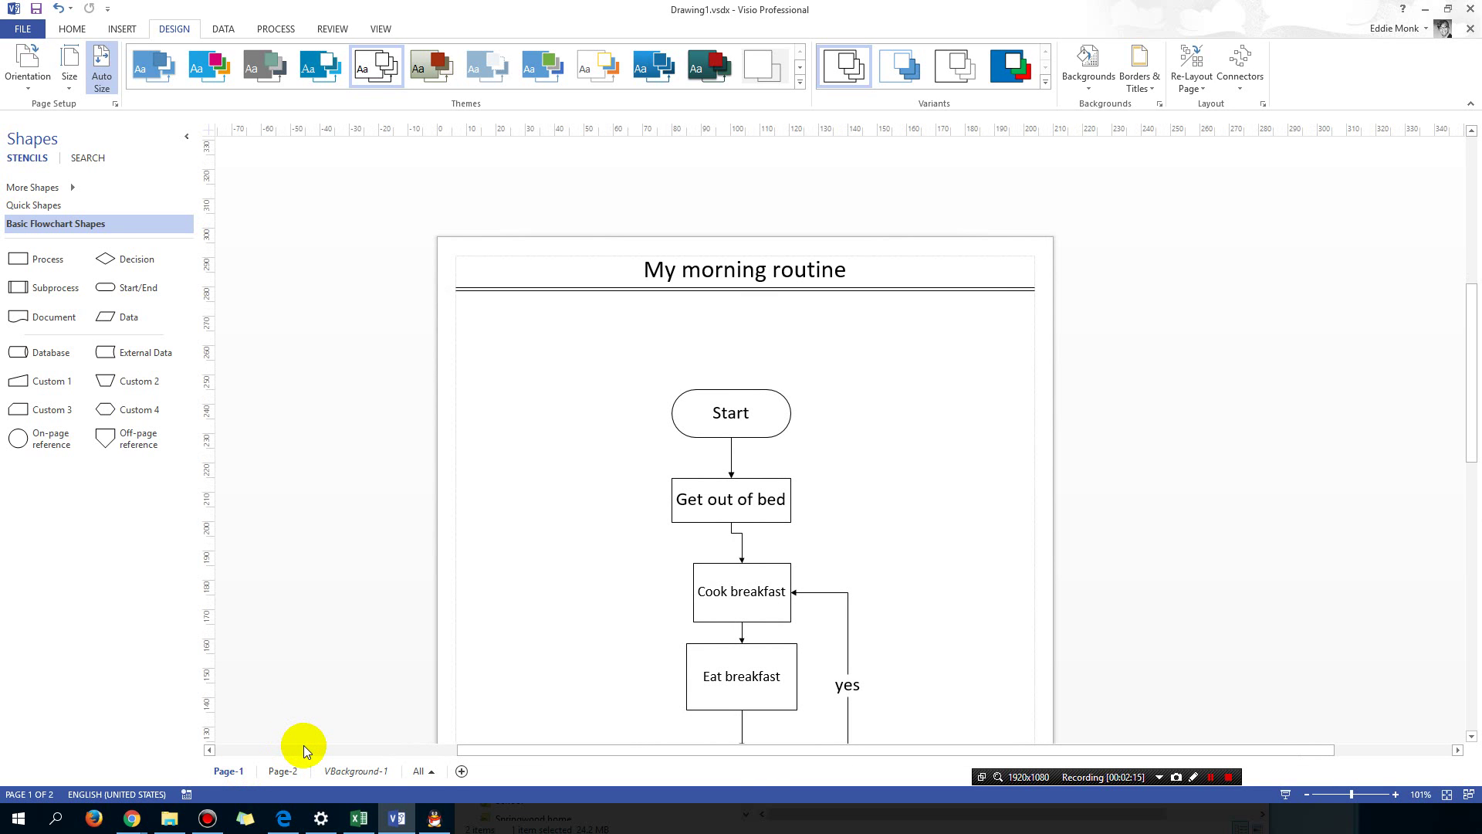
scroll(688, 463, "down", 6)
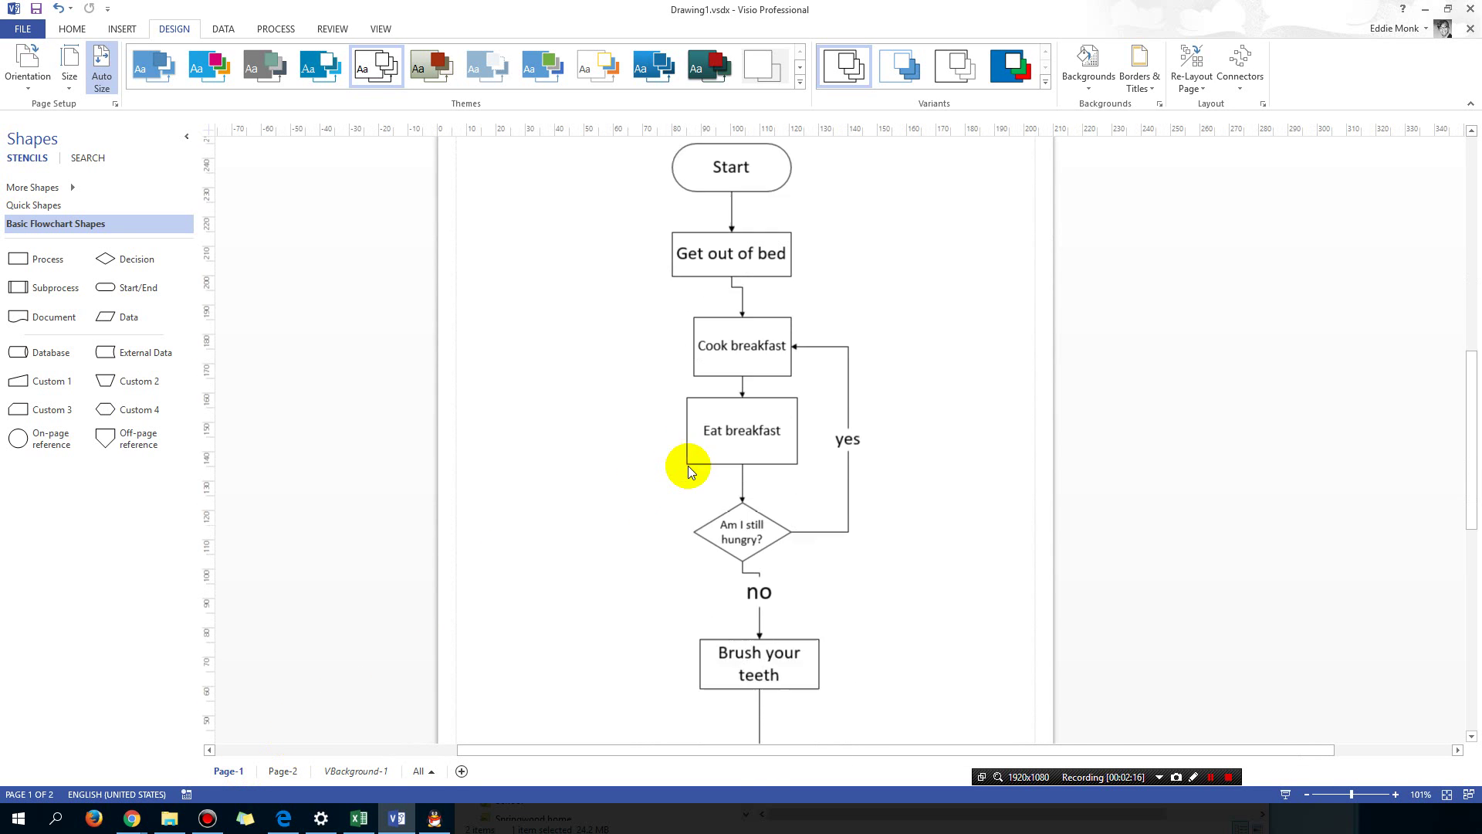
scroll(689, 468, "up", 3)
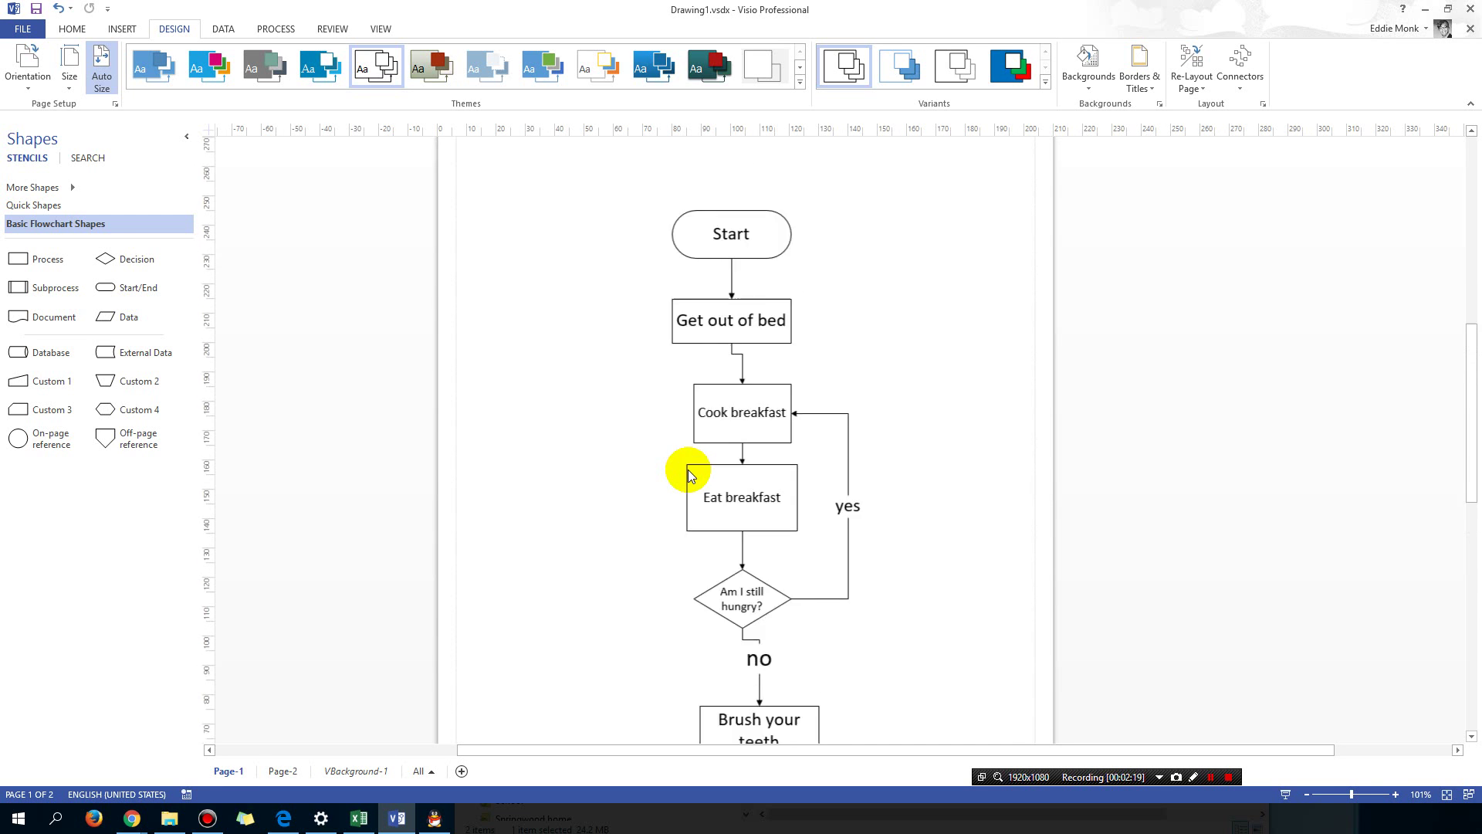
scroll(689, 467, "down", 10)
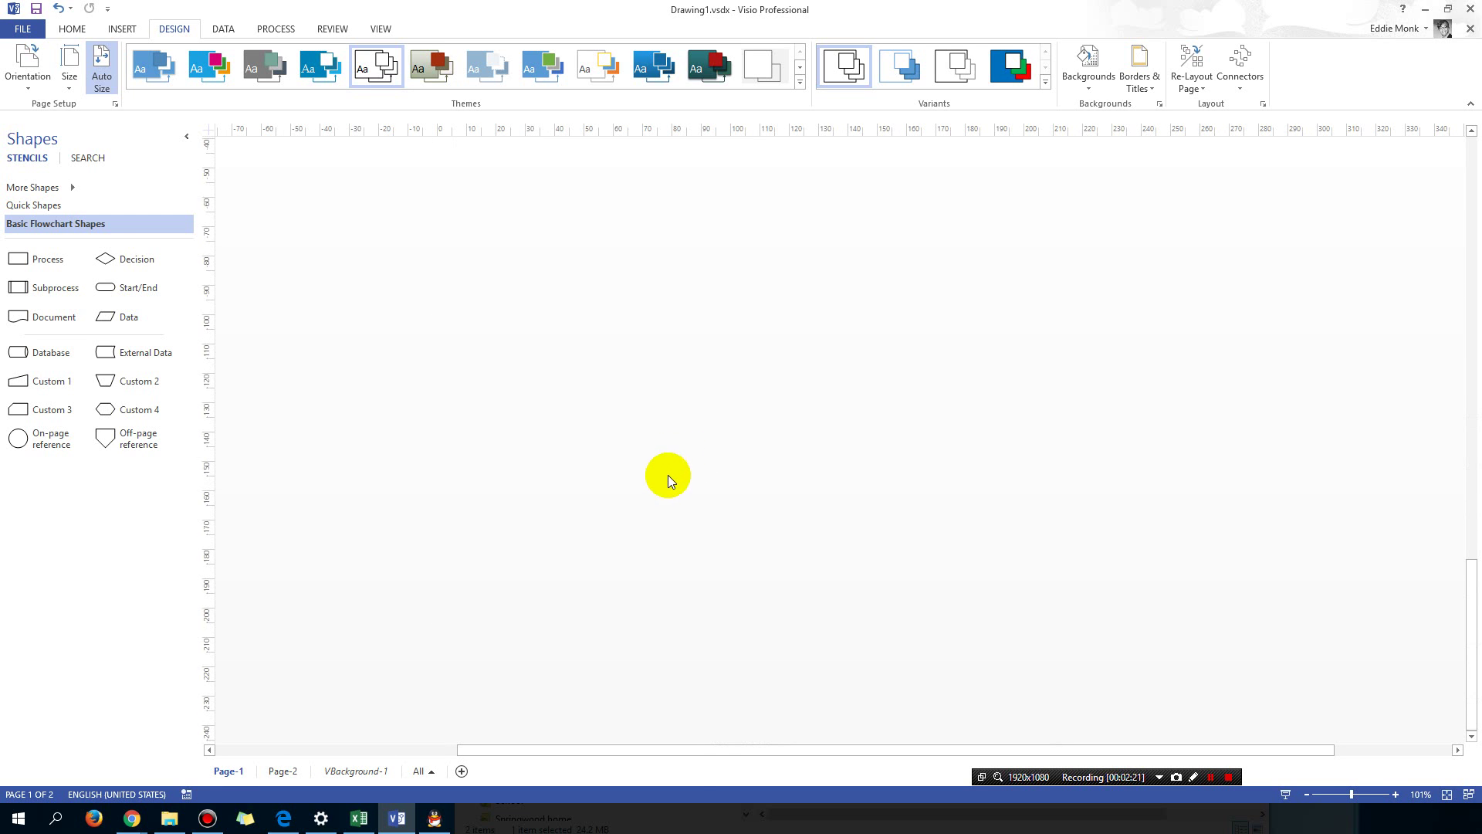
scroll(671, 478, "up", 3)
scroll(684, 494, "up", 10)
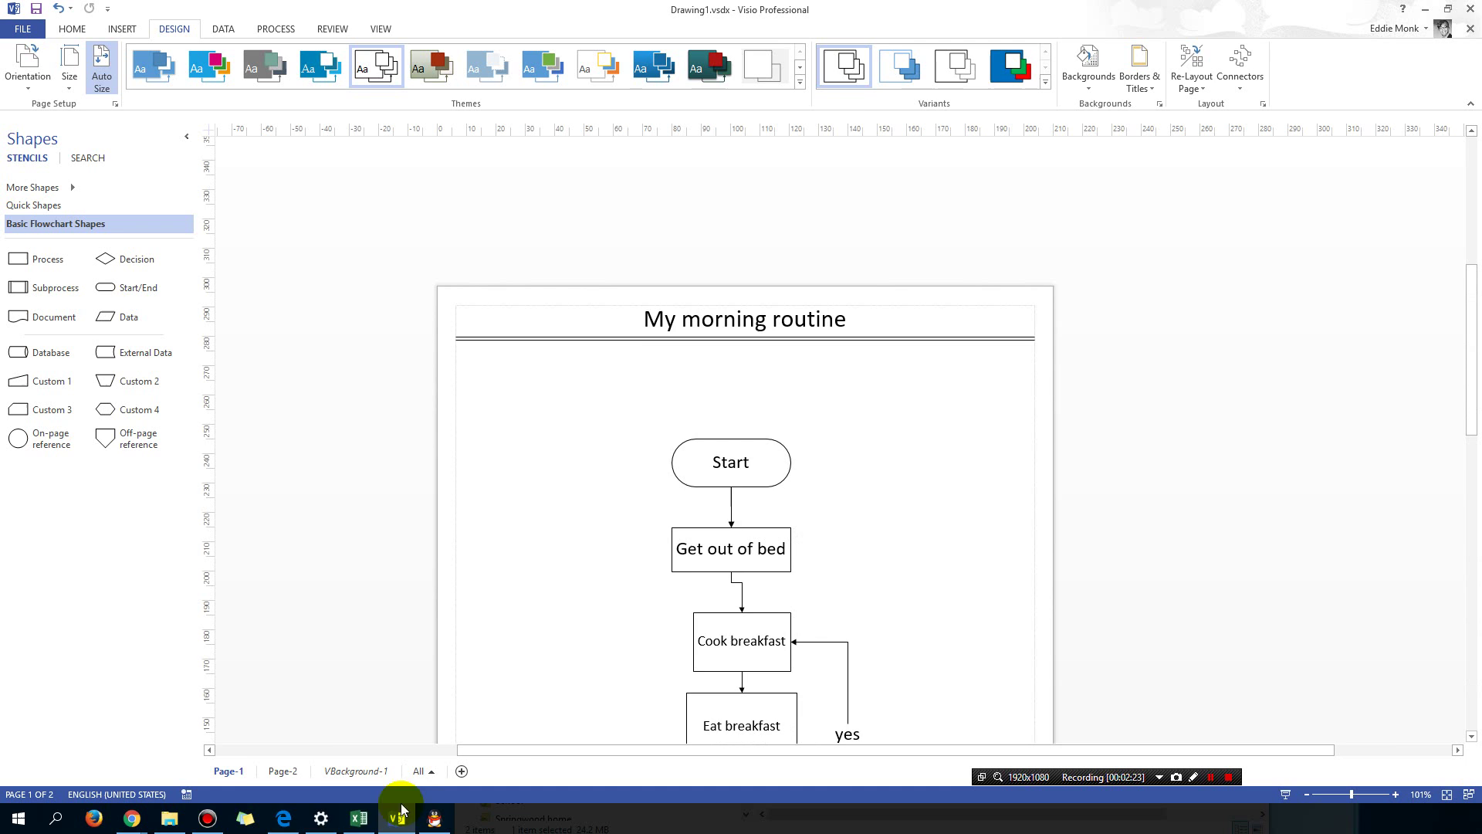
On Page-2, select the whole Get changed flowchart and move it slightly right and down
left_click(284, 773)
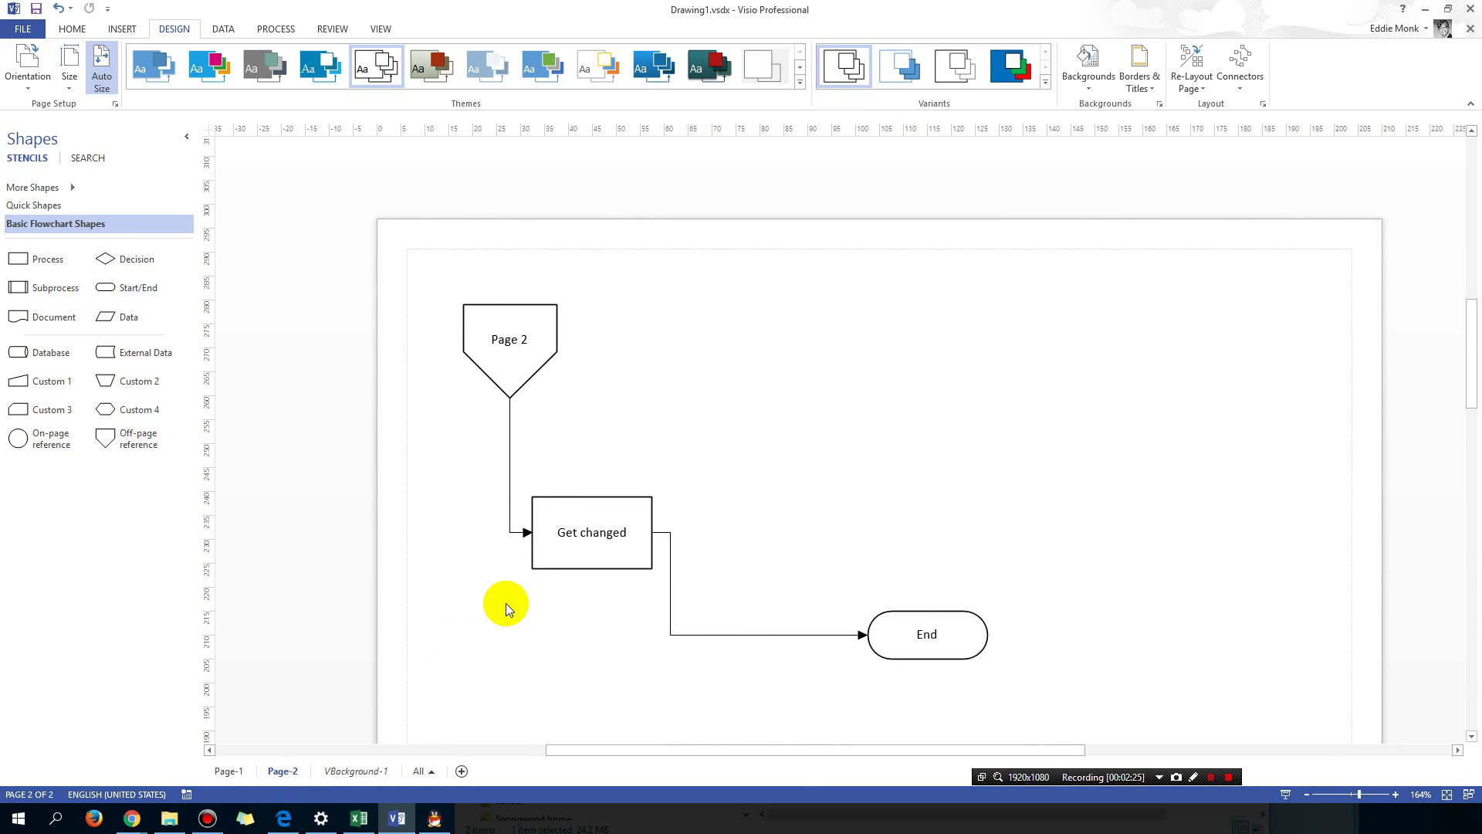
scroll(506, 603, "down", 3)
scroll(507, 616, "up", 2)
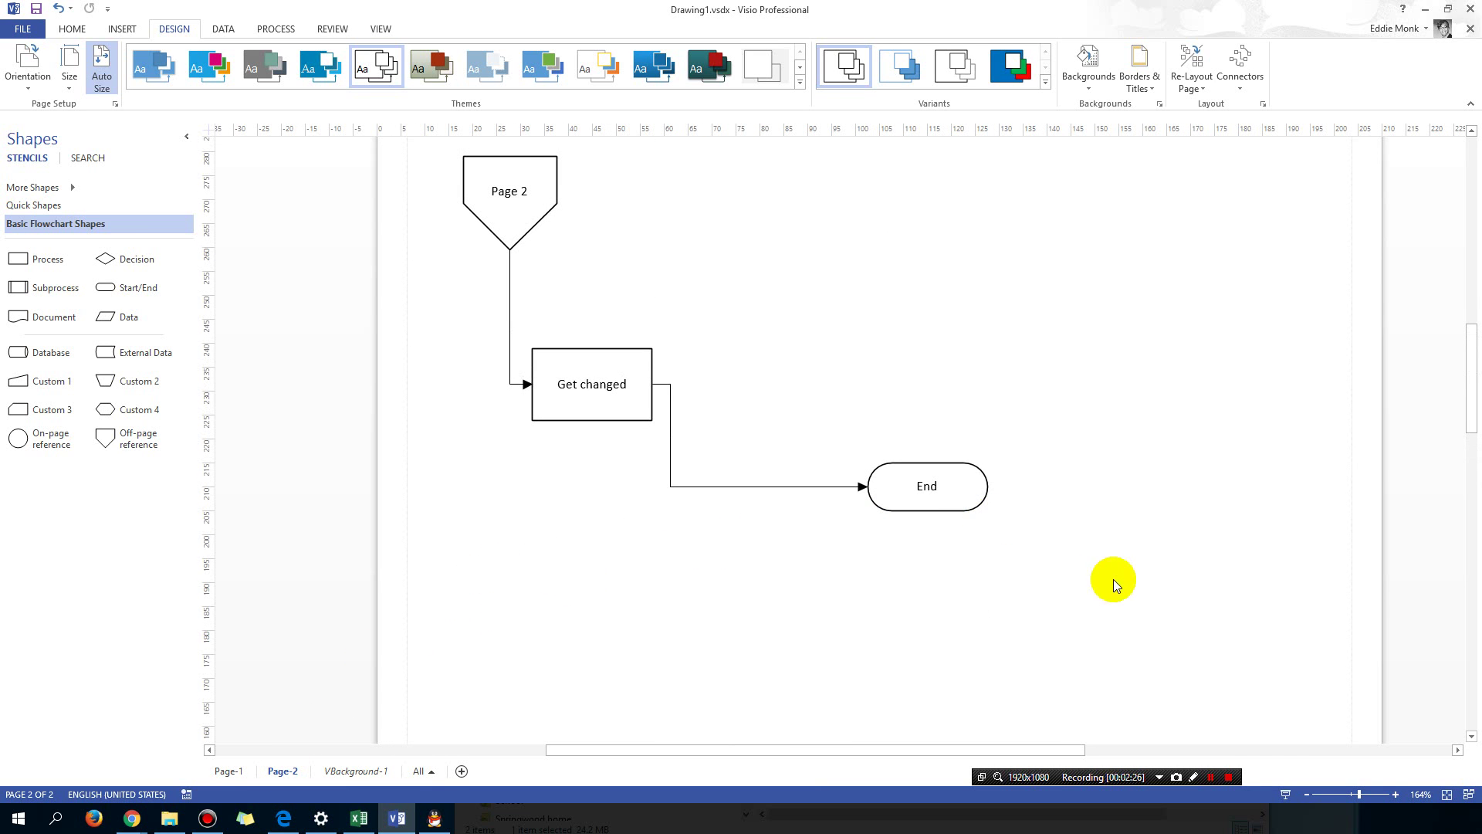
mouse_move(1113, 580)
left_mouse_down()
mouse_move(684, 250)
mouse_move(419, 132)
mouse_move(432, 143)
left_mouse_up()
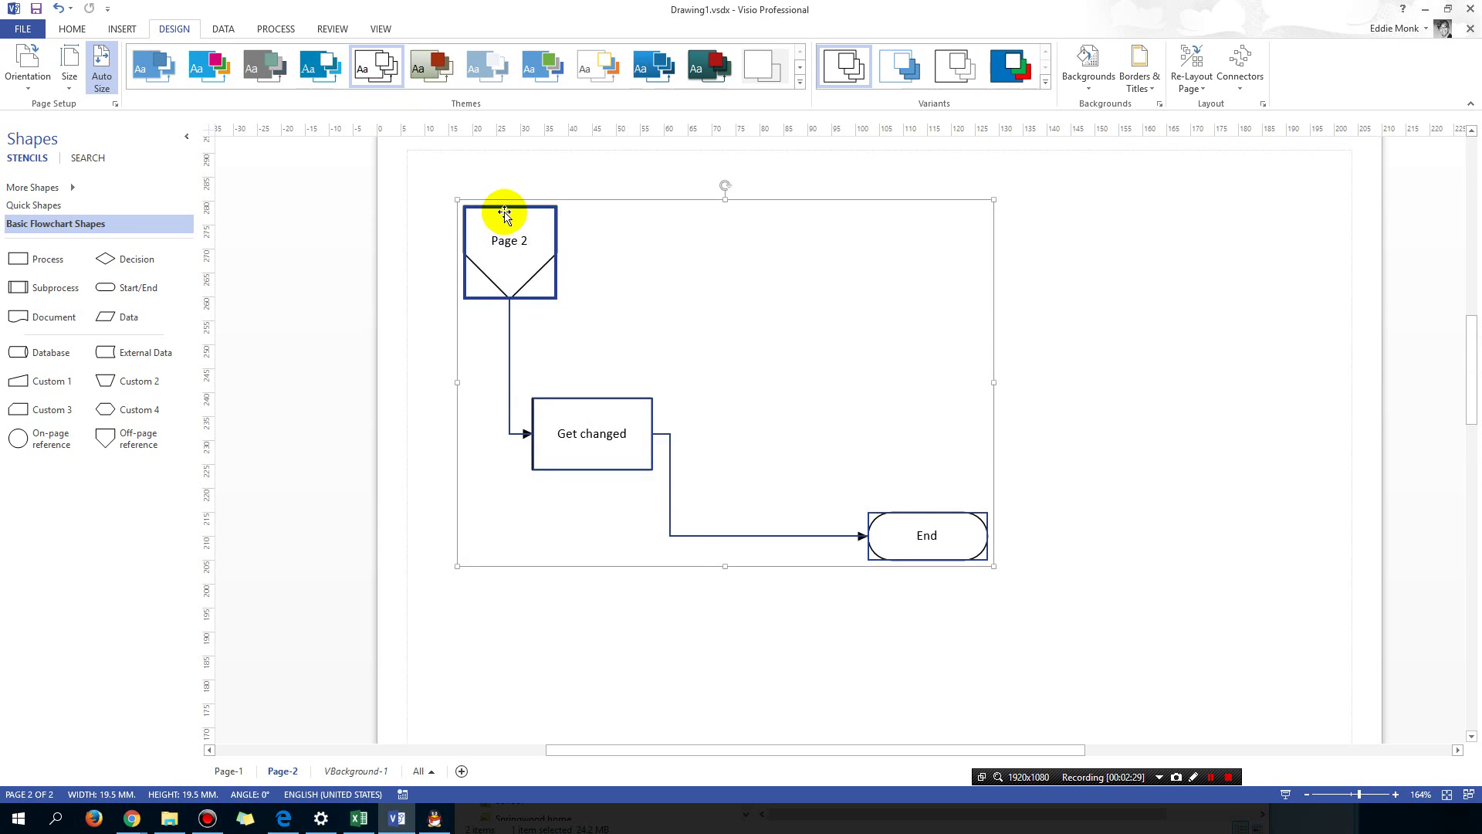
left_click_drag(506, 212, 669, 331)
left_click(496, 473)
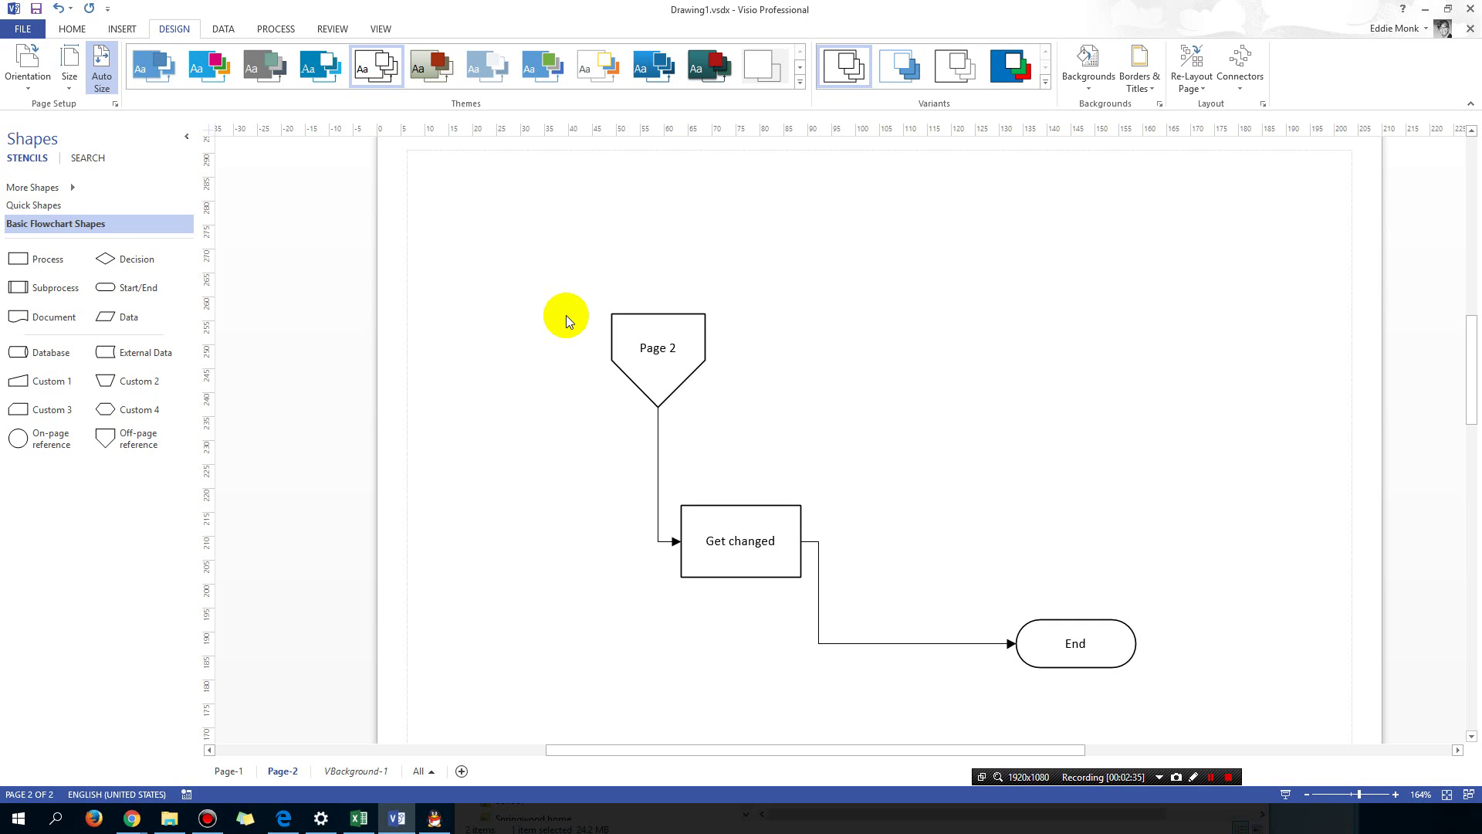
Look through the Borders & Titles gallery and page shortcut menus, closing each without applying anything
left_click(1149, 86)
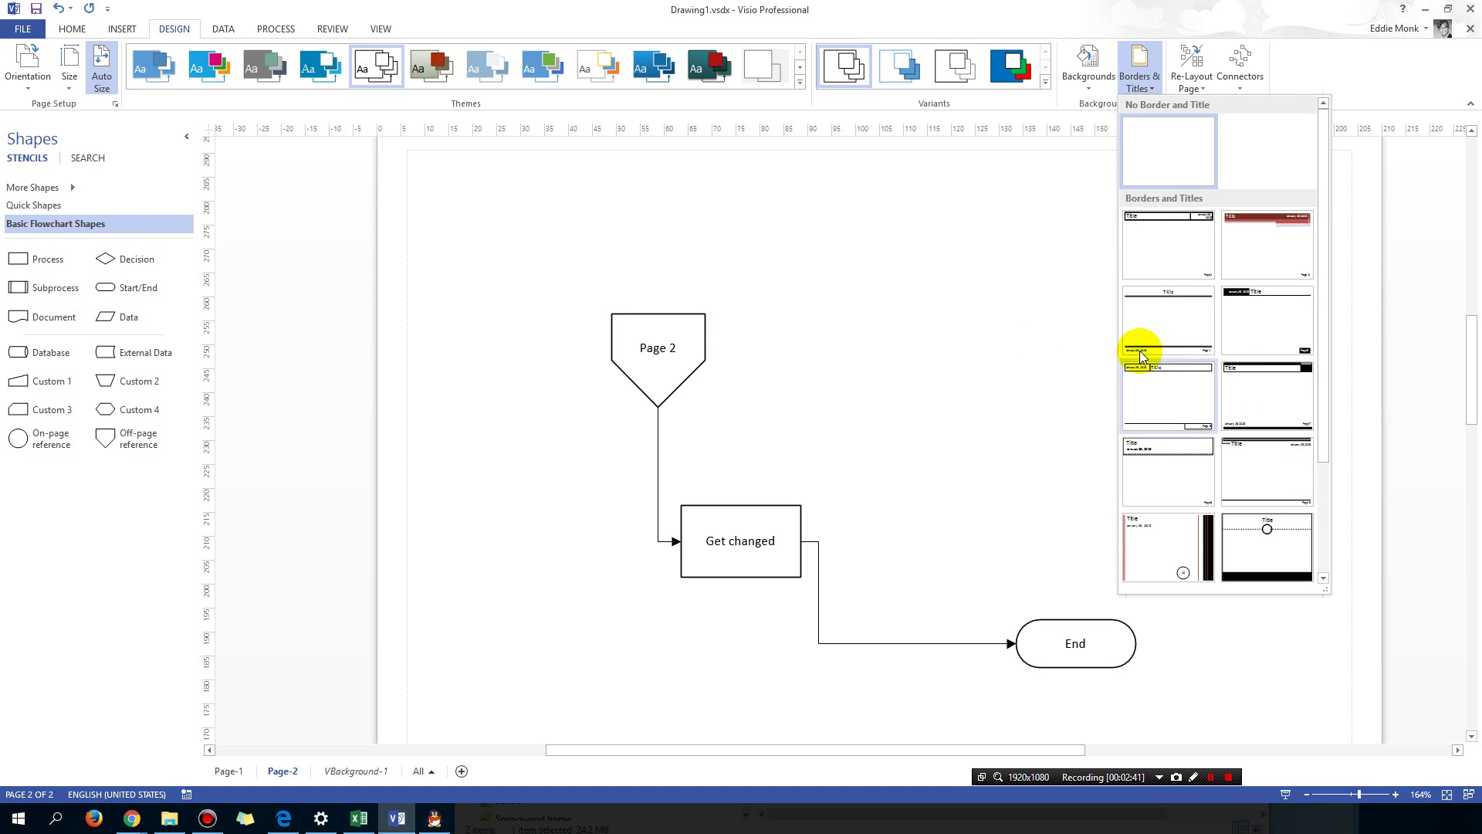
left_click(994, 354)
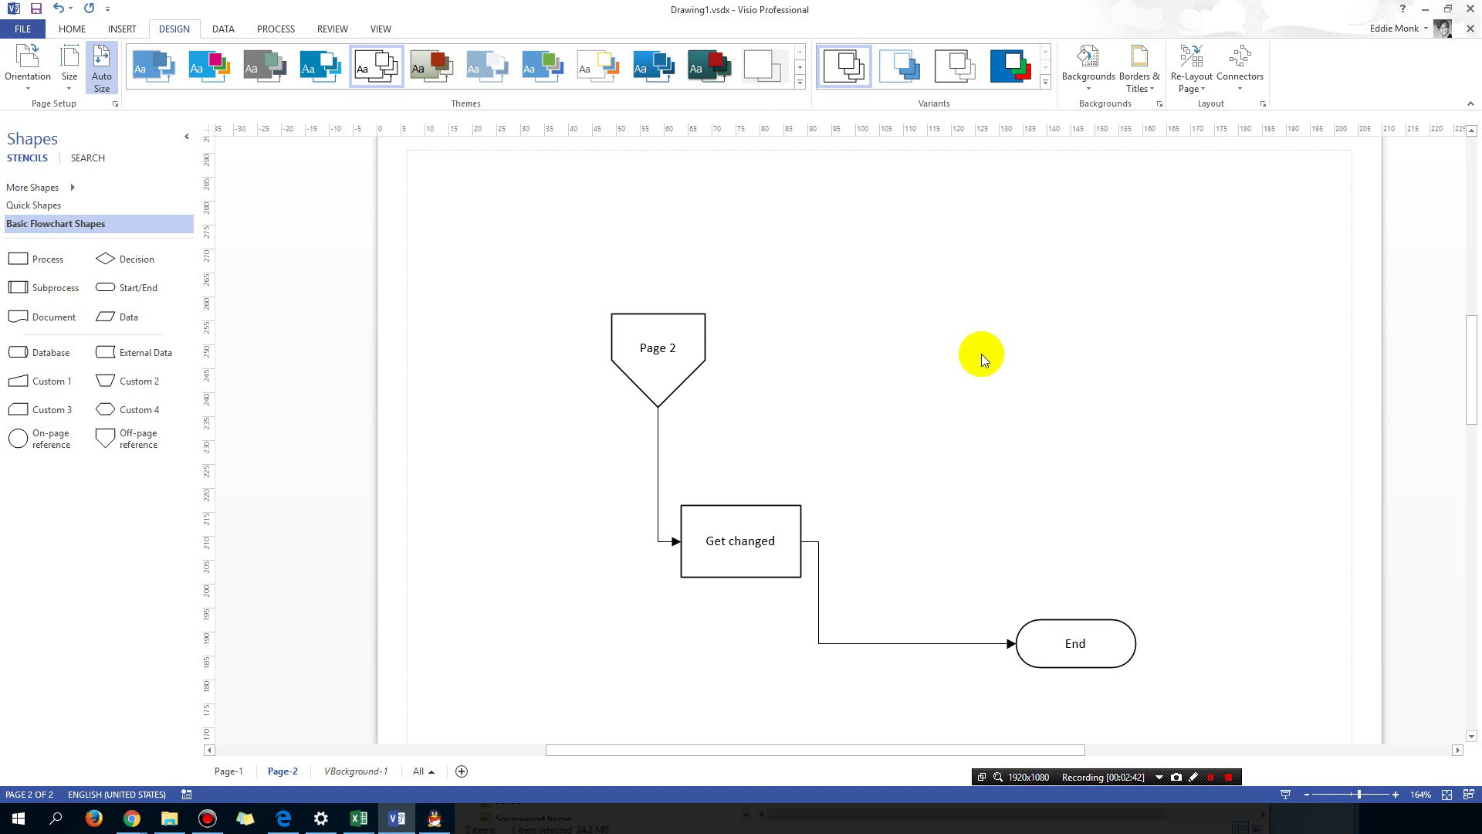
right_click(952, 345)
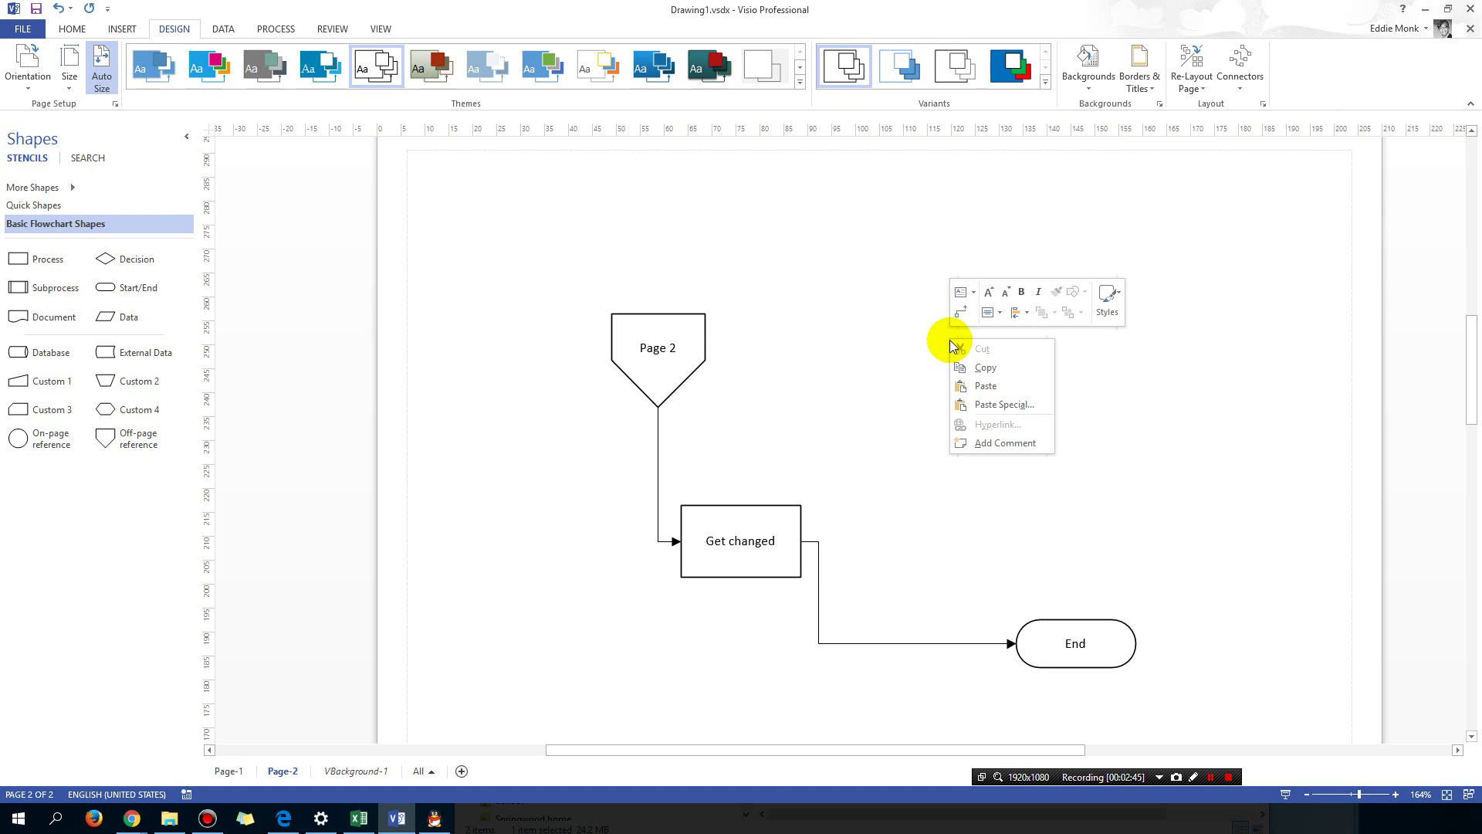
left_click(893, 334)
right_click(888, 330)
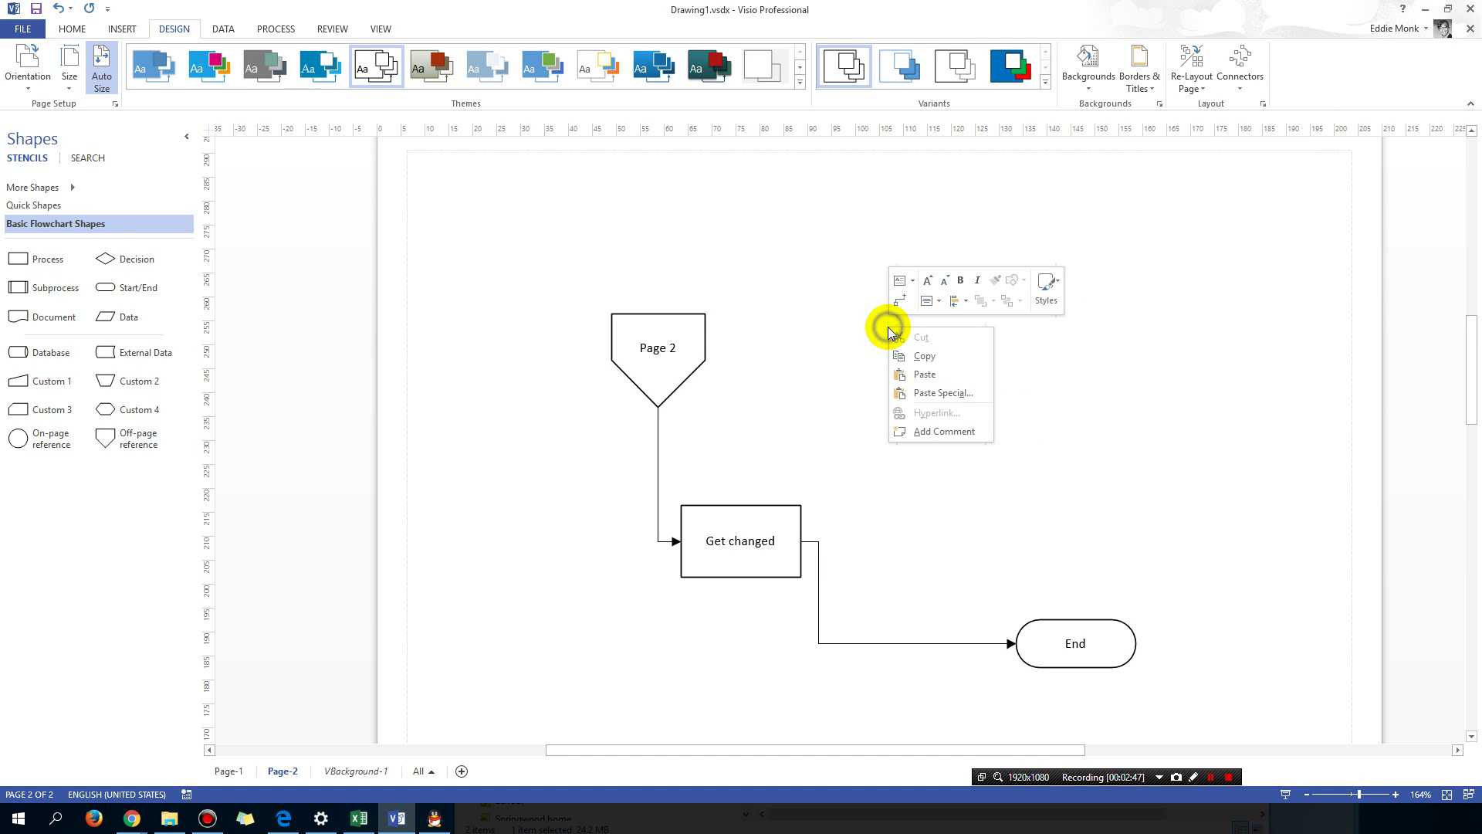
left_click(839, 319)
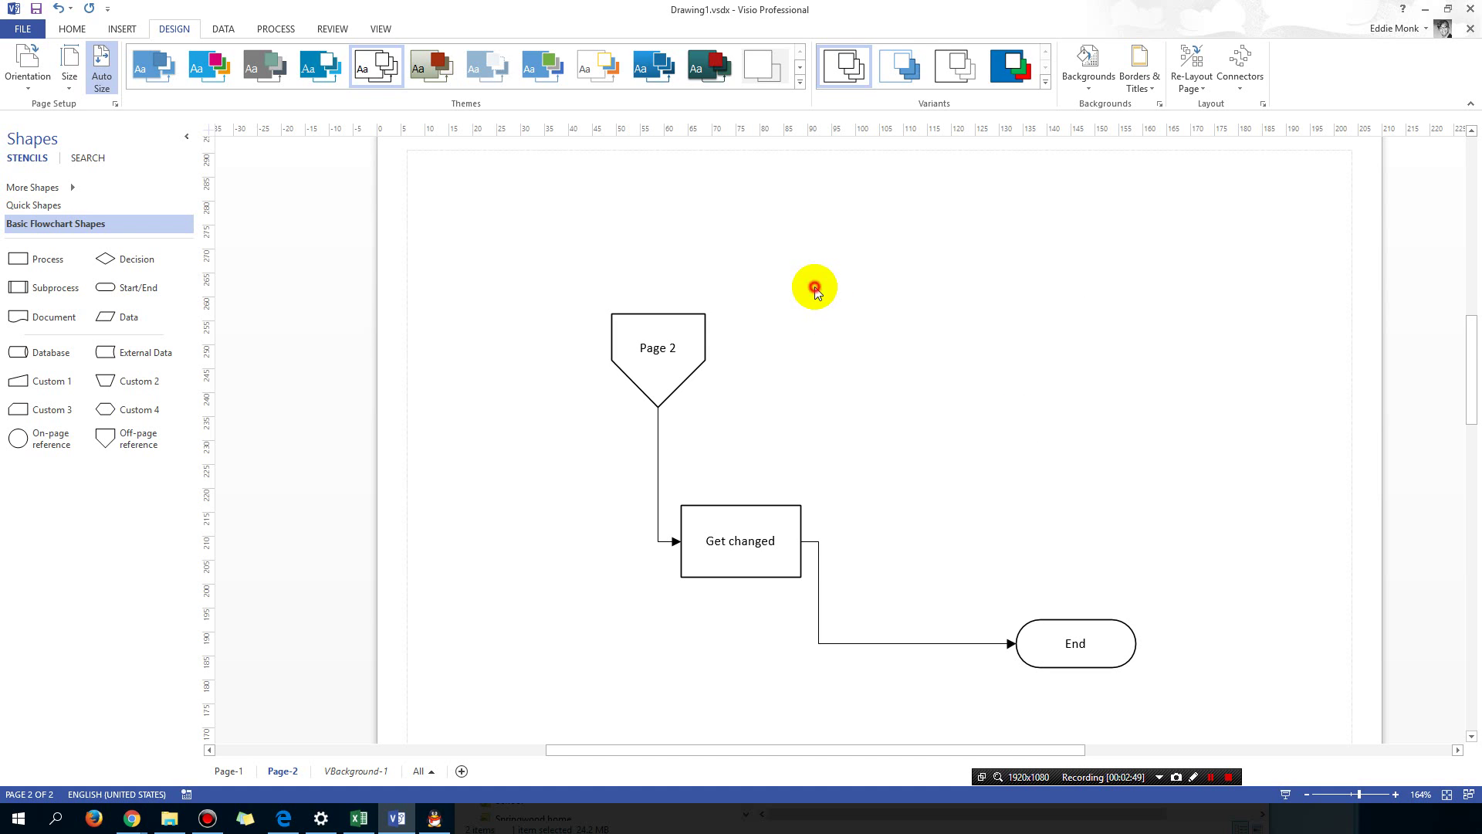
right_click(846, 244)
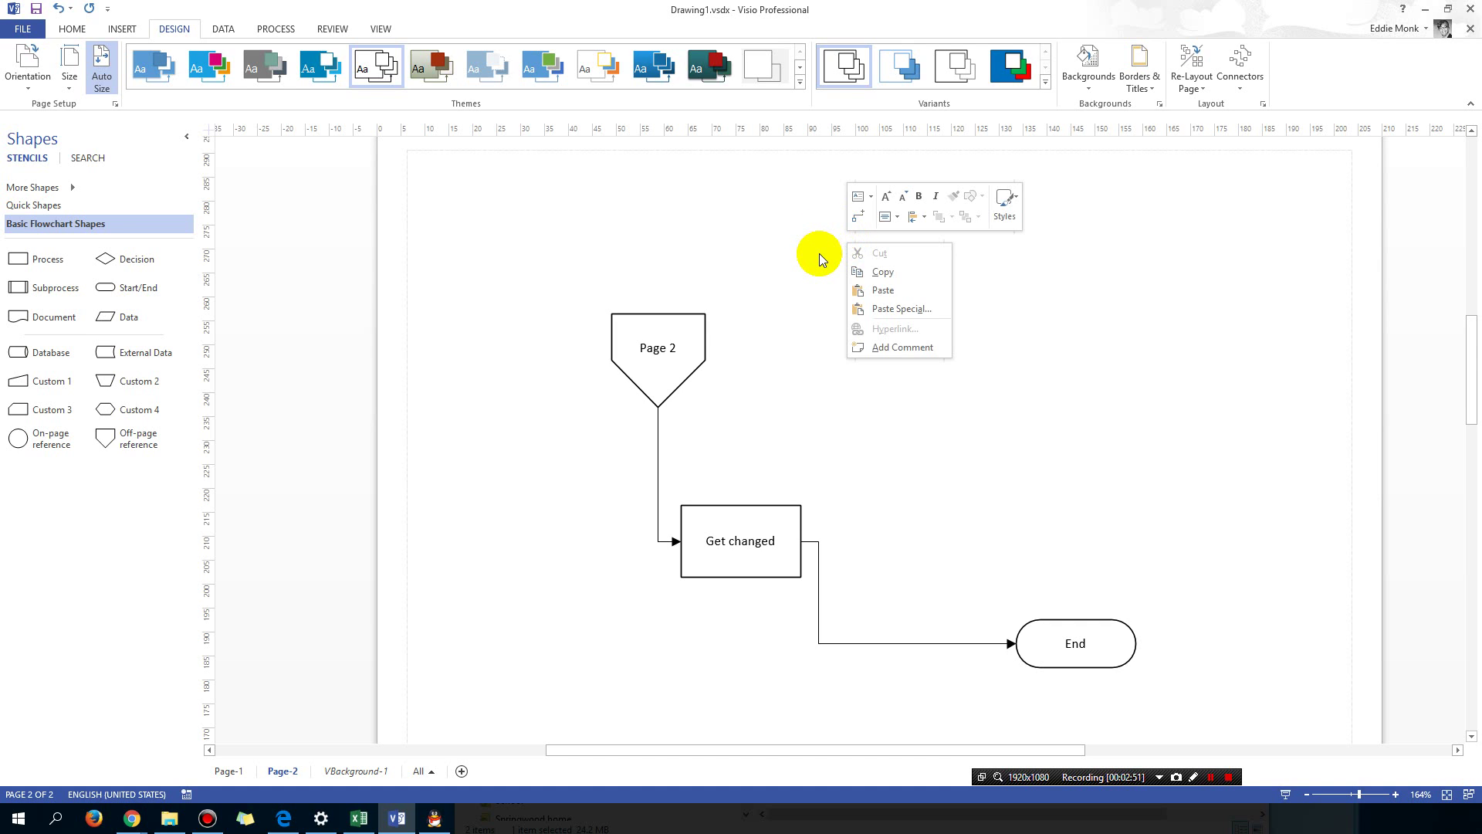
left_click(813, 429)
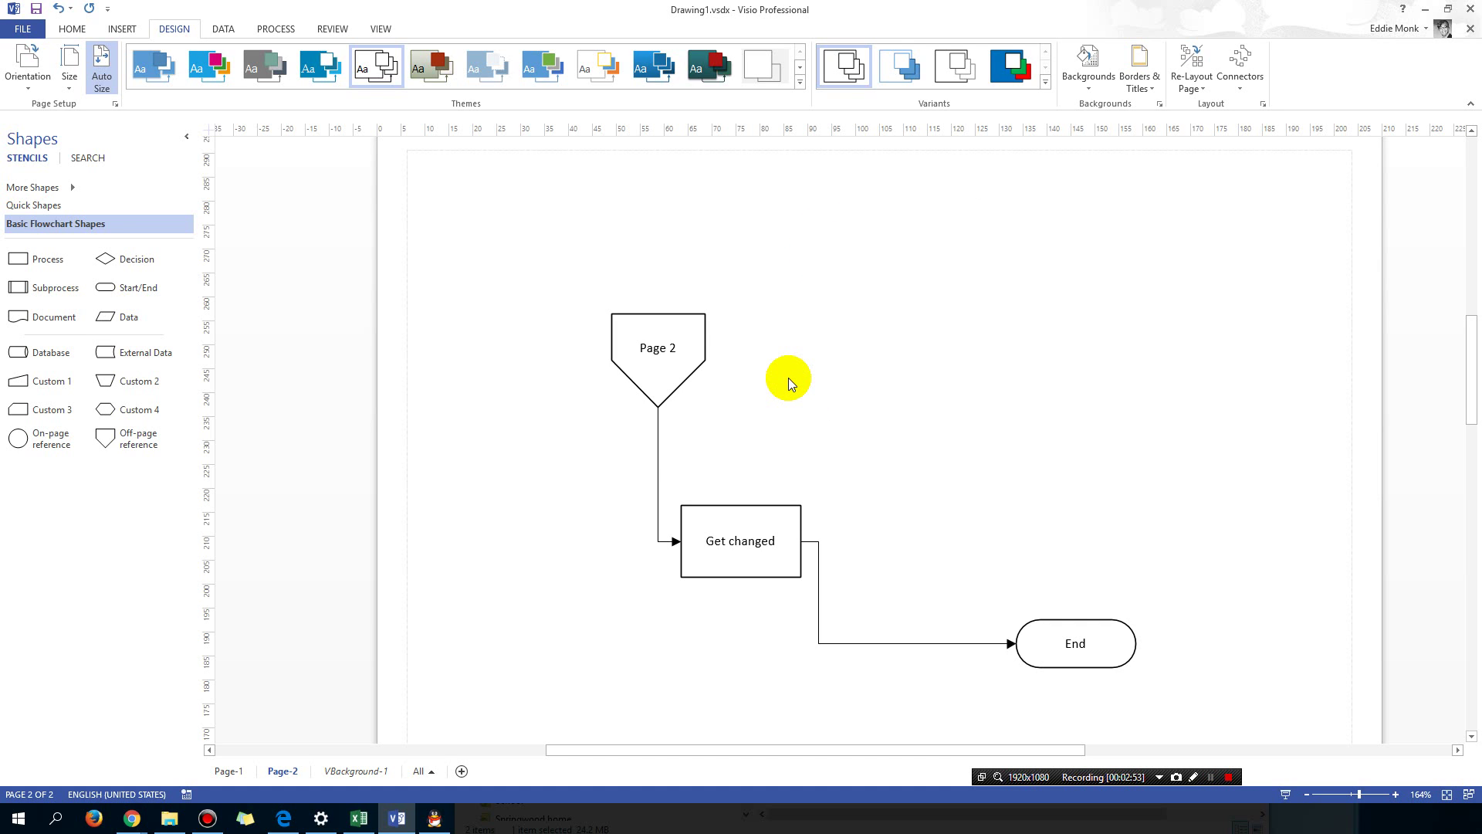
Set Page-2's background page to VBackground-1 in Page Setup's Page Properties
right_click(284, 773)
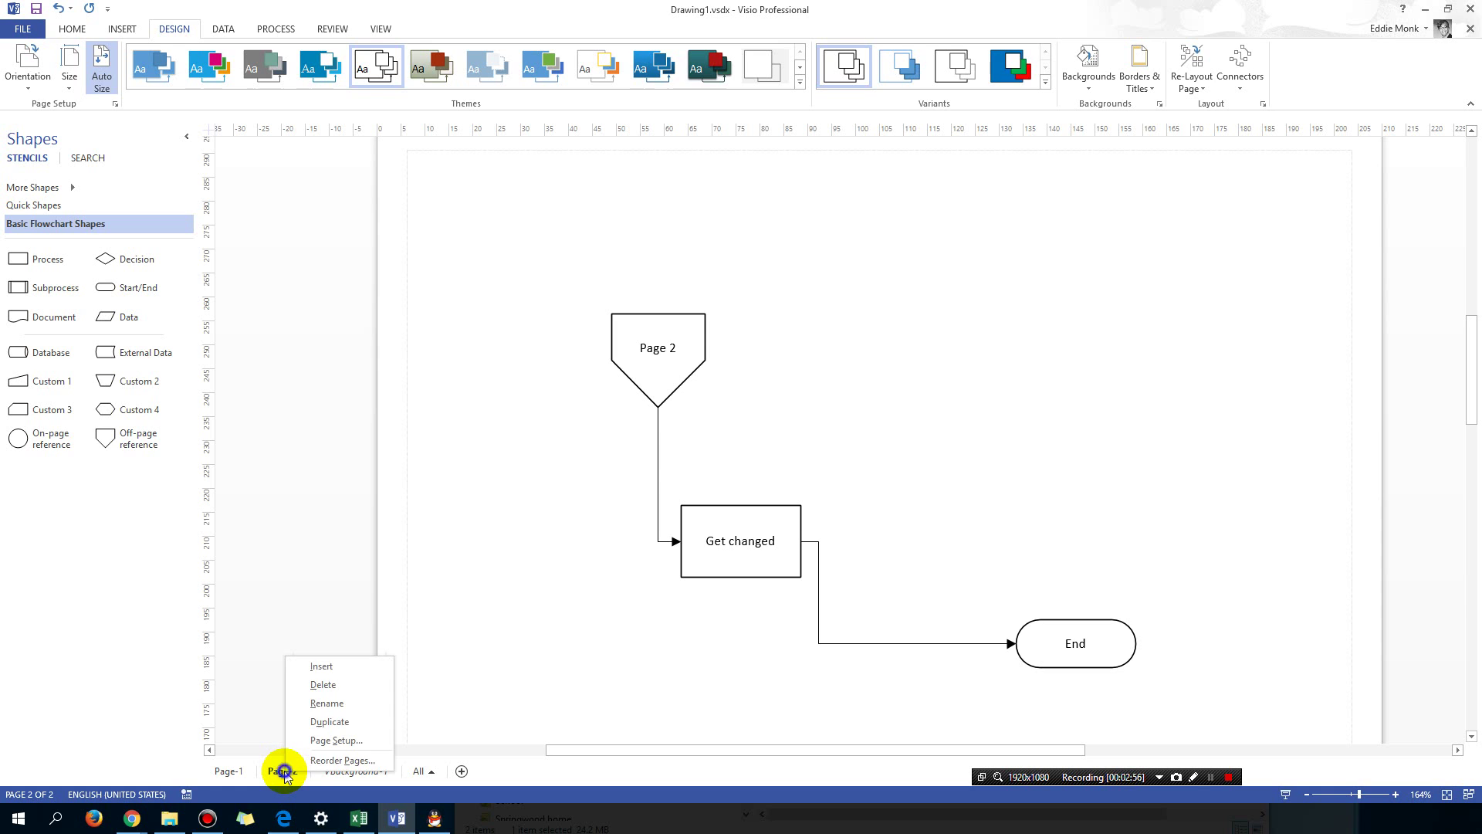
left_click(328, 739)
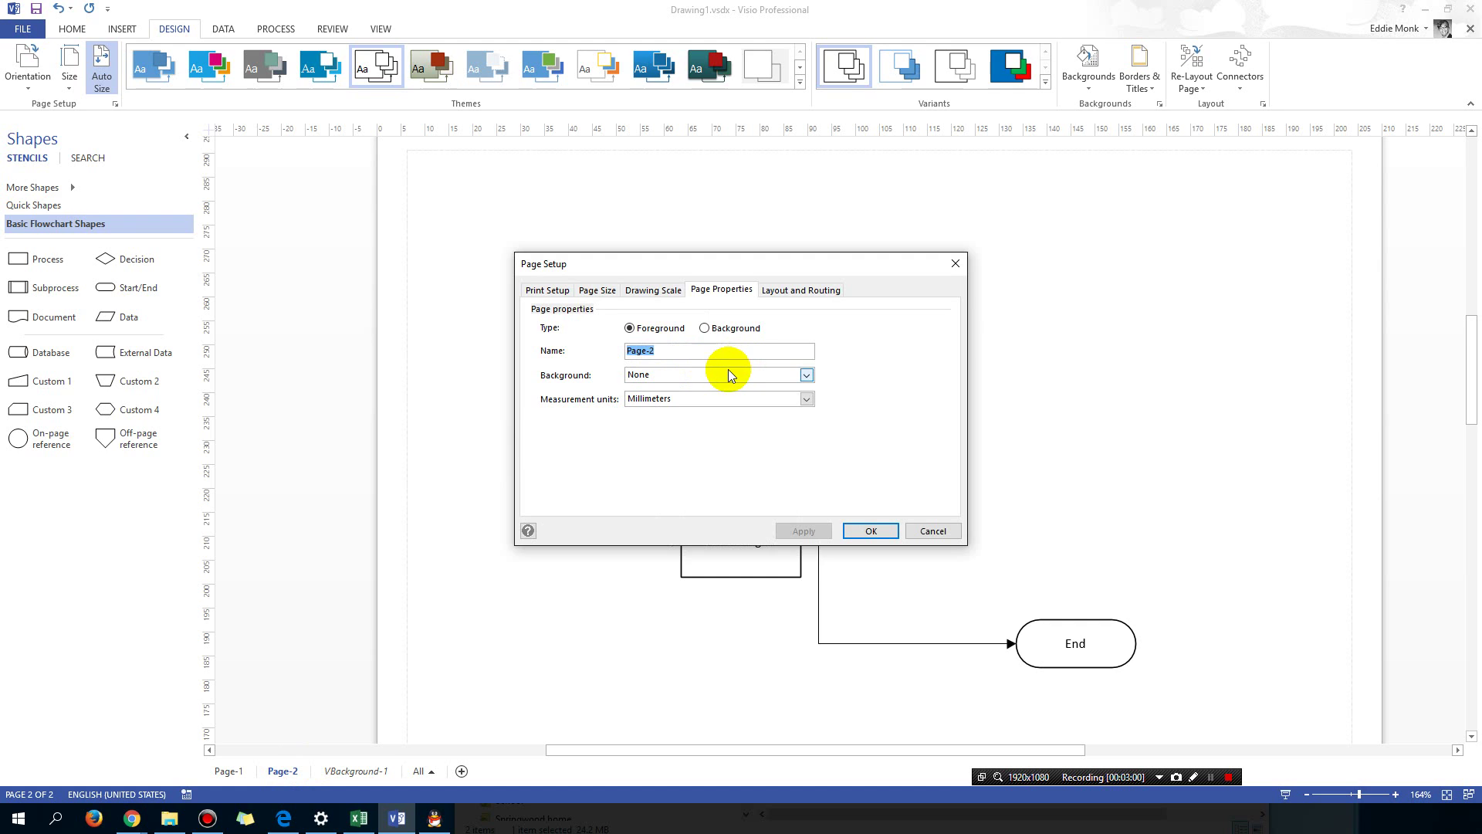
left_click(726, 372)
left_click(674, 400)
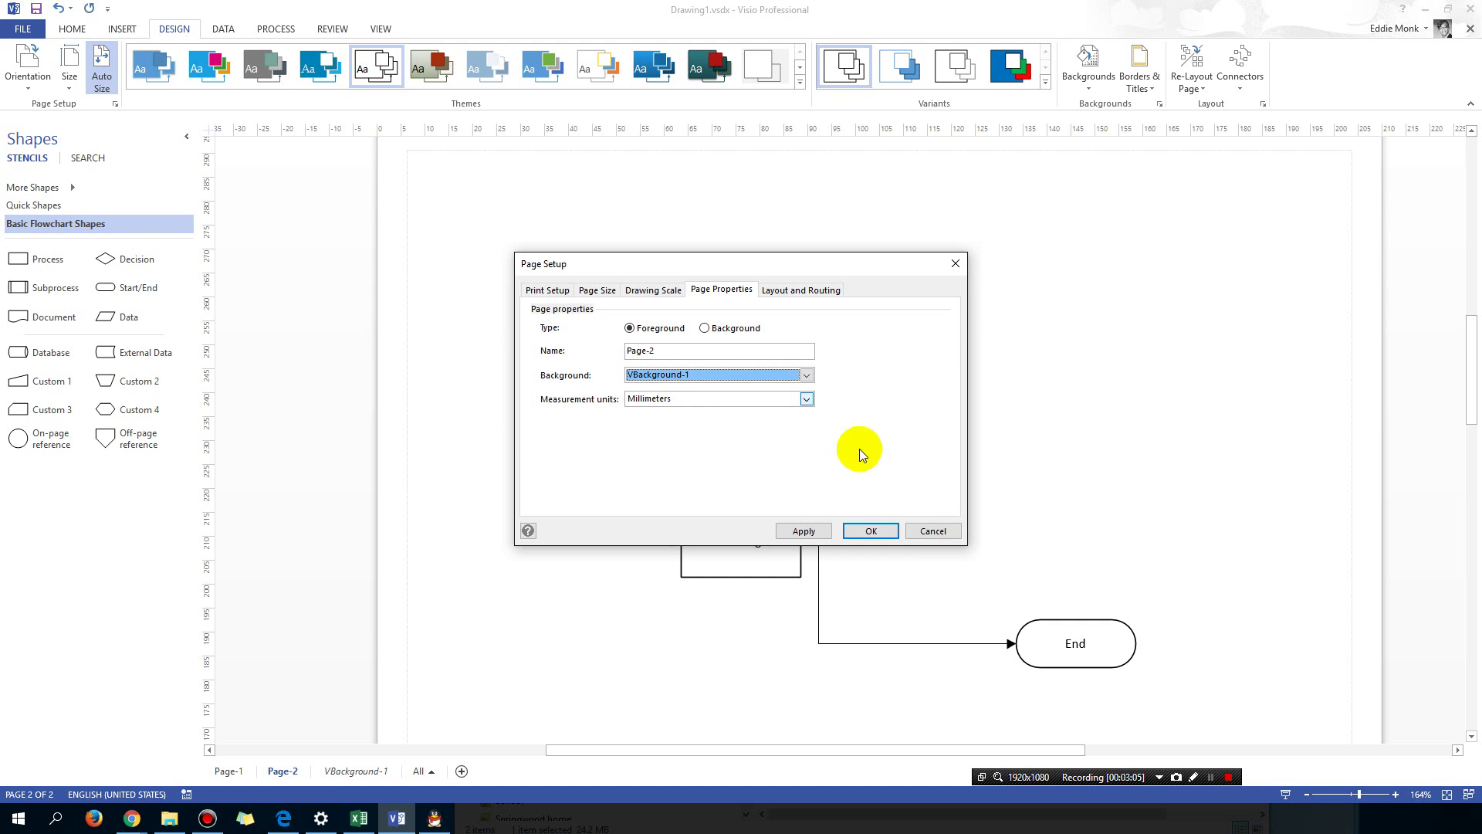
left_click(870, 531)
Compare Page-2's 'My morning routine' header and date/Page 2 footer with Page-1, finishing on Page-1
scroll(831, 476, "up", 3)
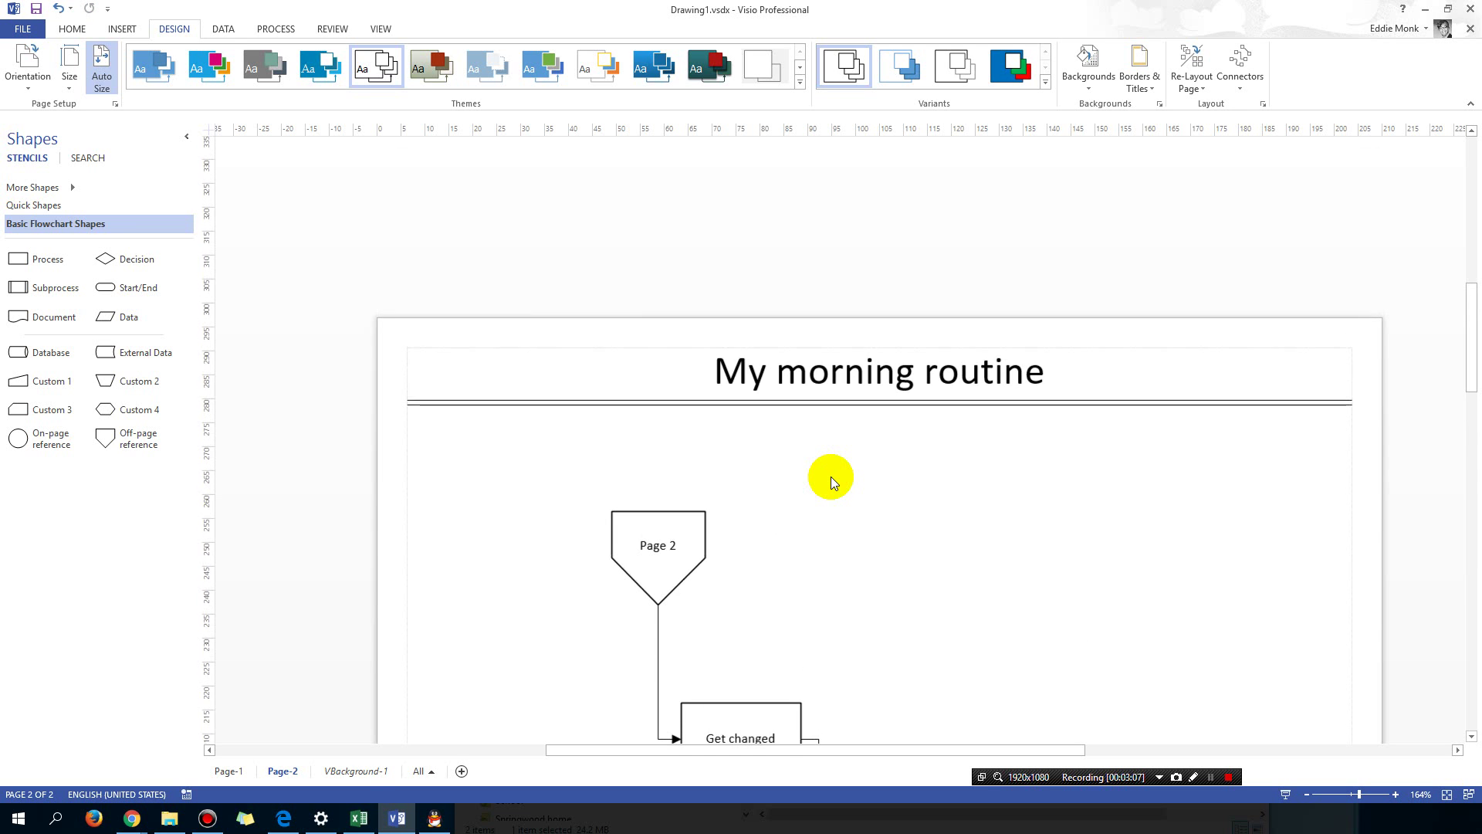
scroll(830, 475, "down", 8)
left_click(230, 770)
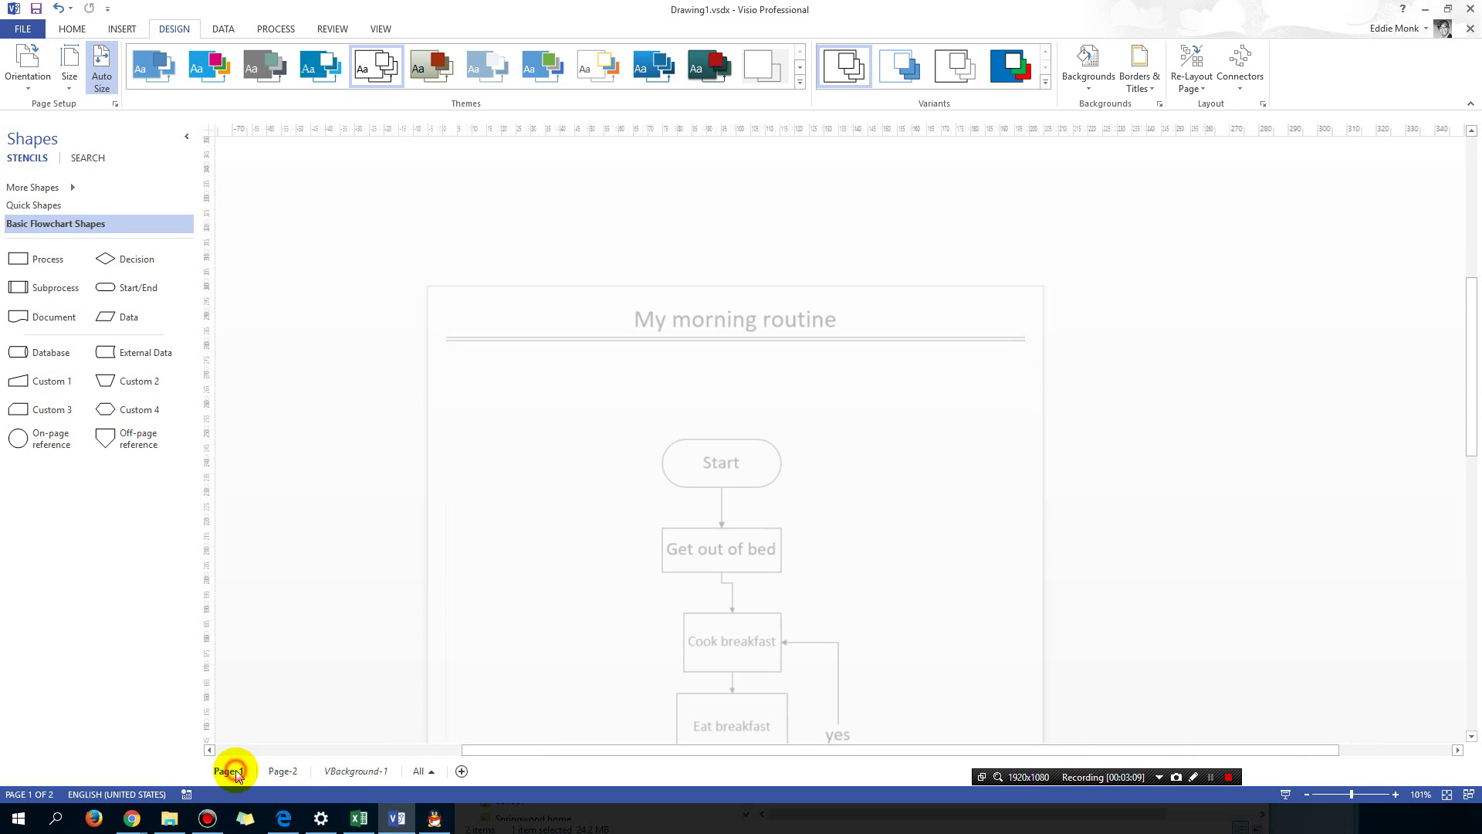
left_click(282, 769)
scroll(637, 496, "up", 5)
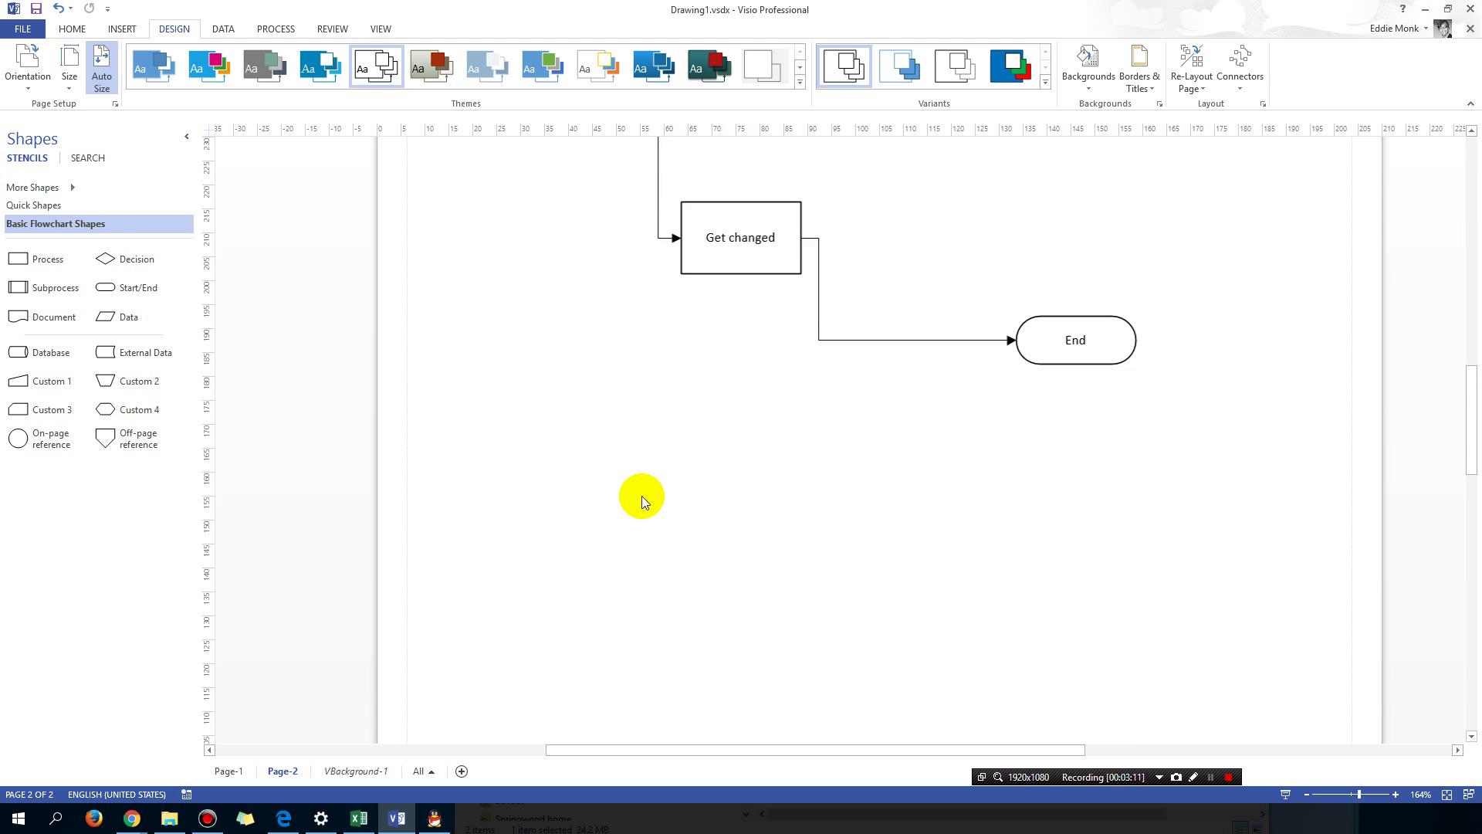
scroll(641, 496, "down", 2)
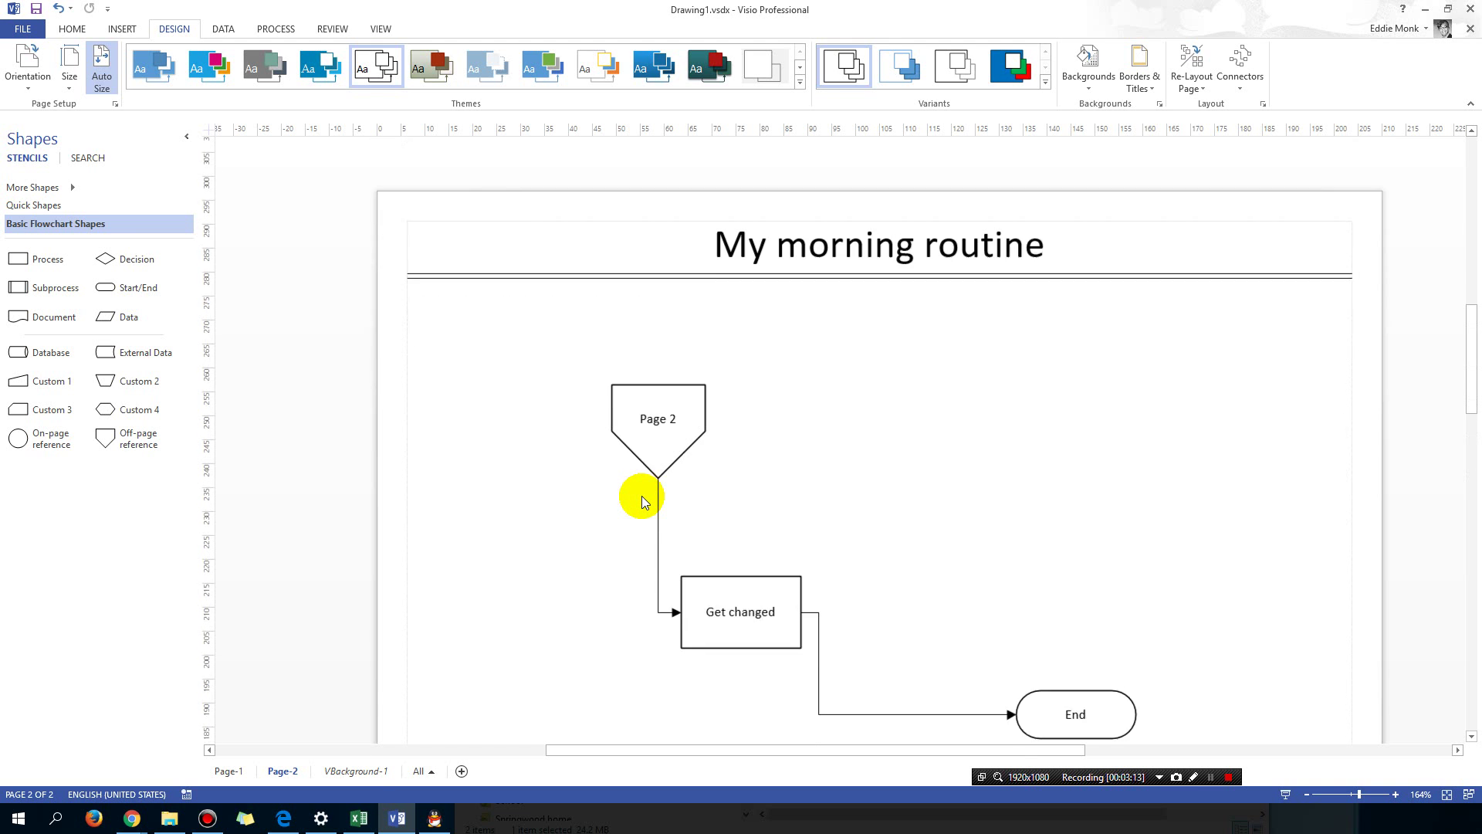
scroll(642, 495, "down", 4)
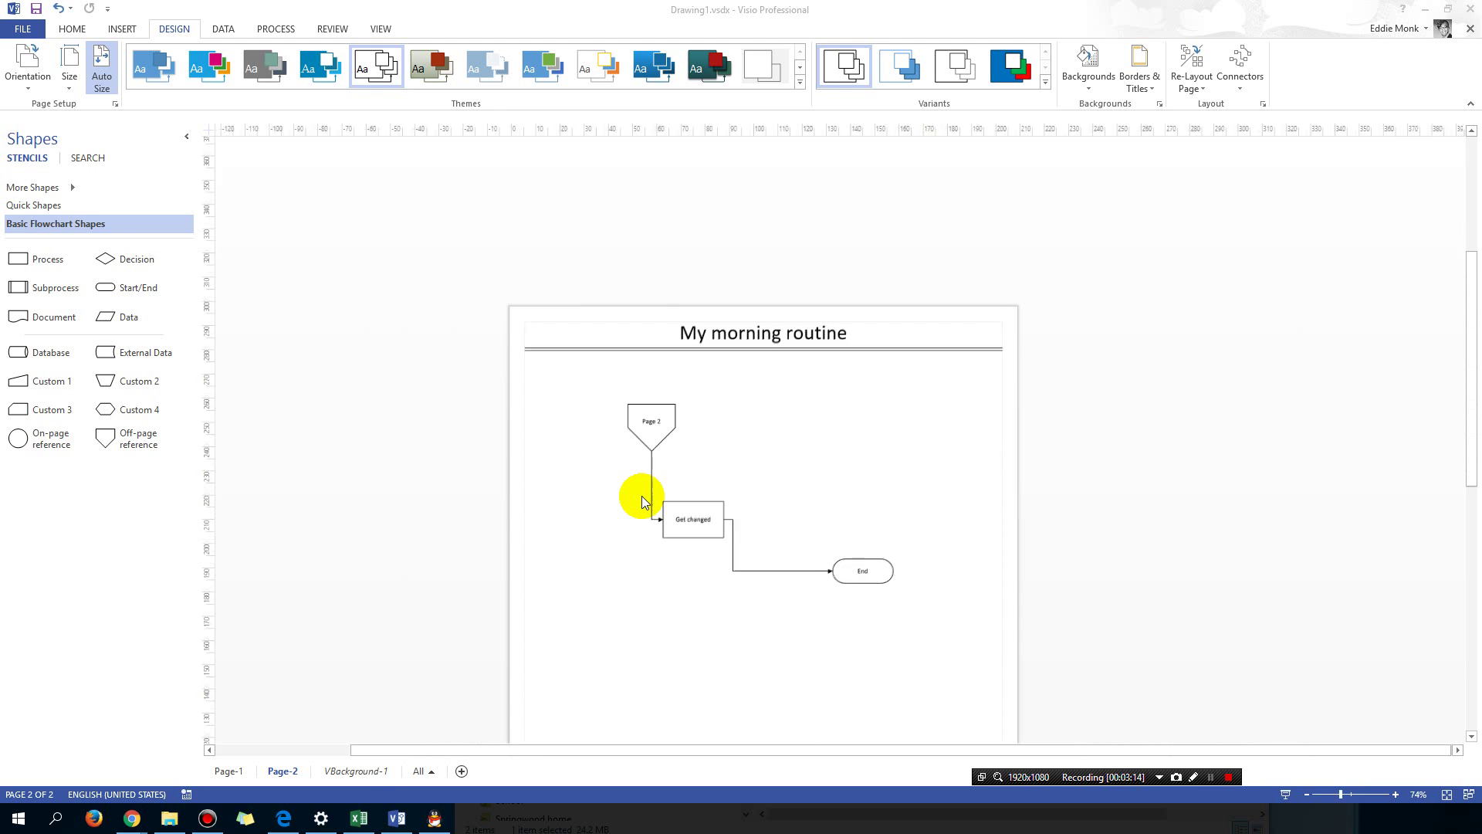
scroll(641, 495, "up", 2)
scroll(642, 500, "down", 4)
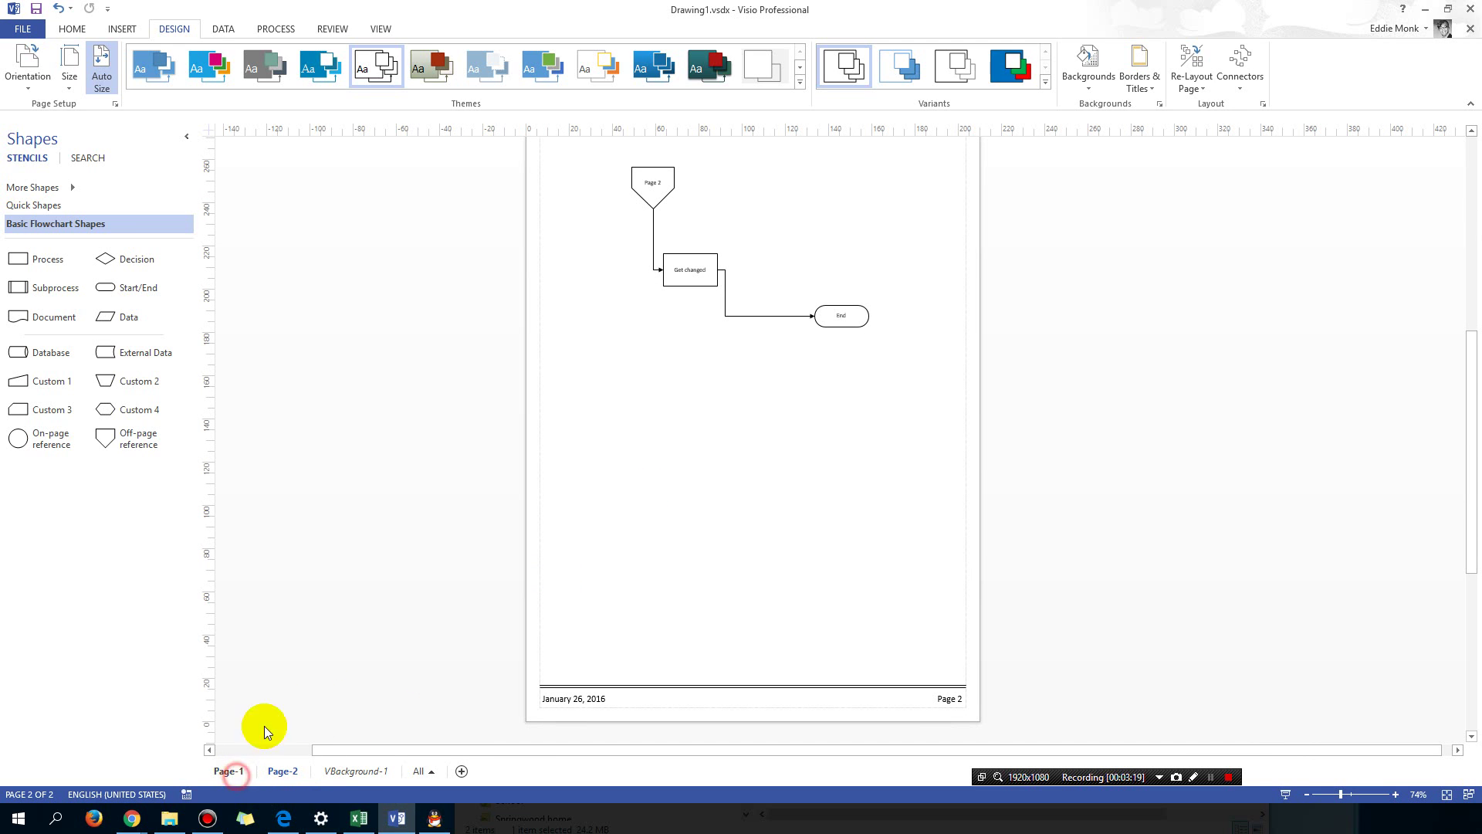
left_click(230, 769)
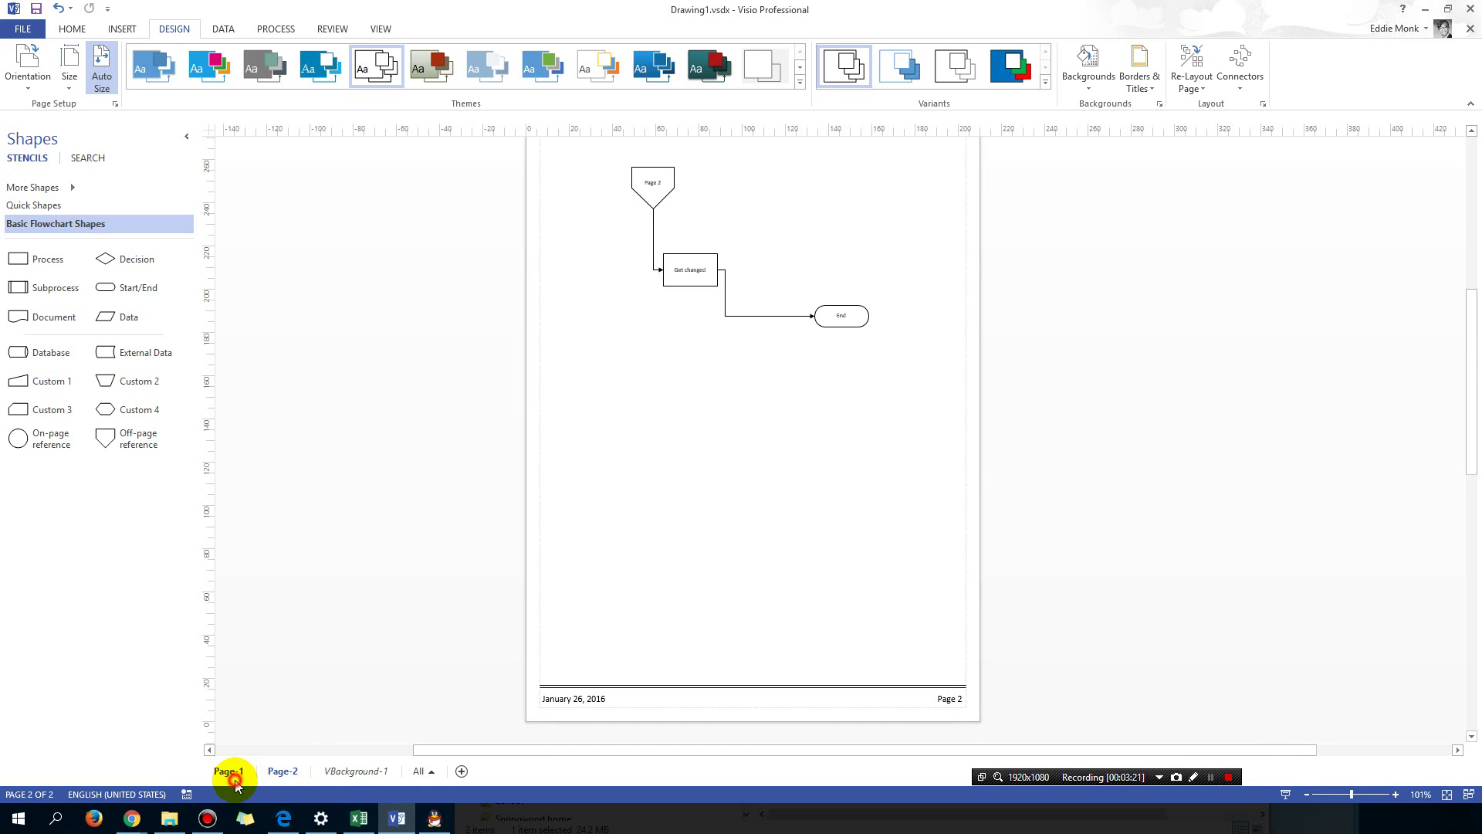